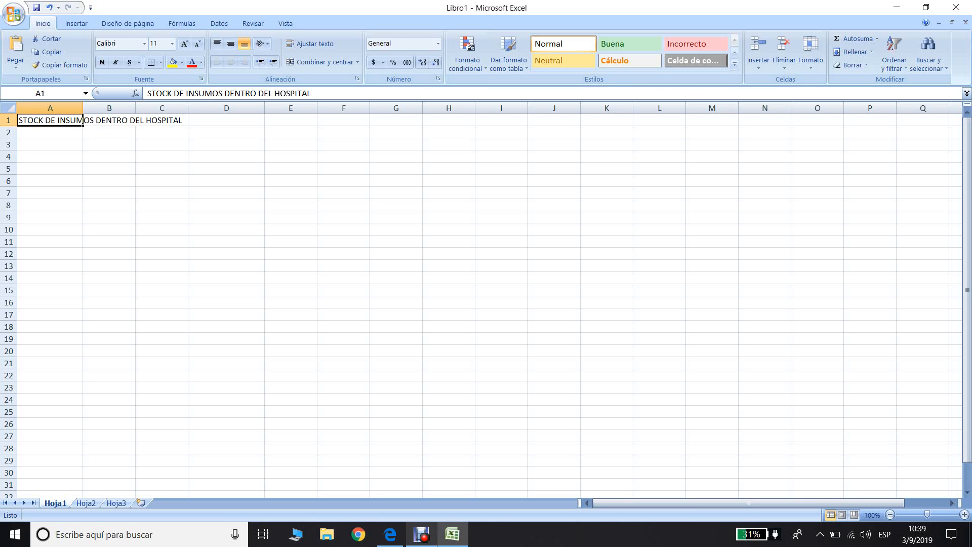
# - Colour the Hoja1 sheet tab dark olive green and the Hoja2 sheet tab dark orange from the theme colours
pyautogui.rightClick(59, 503)
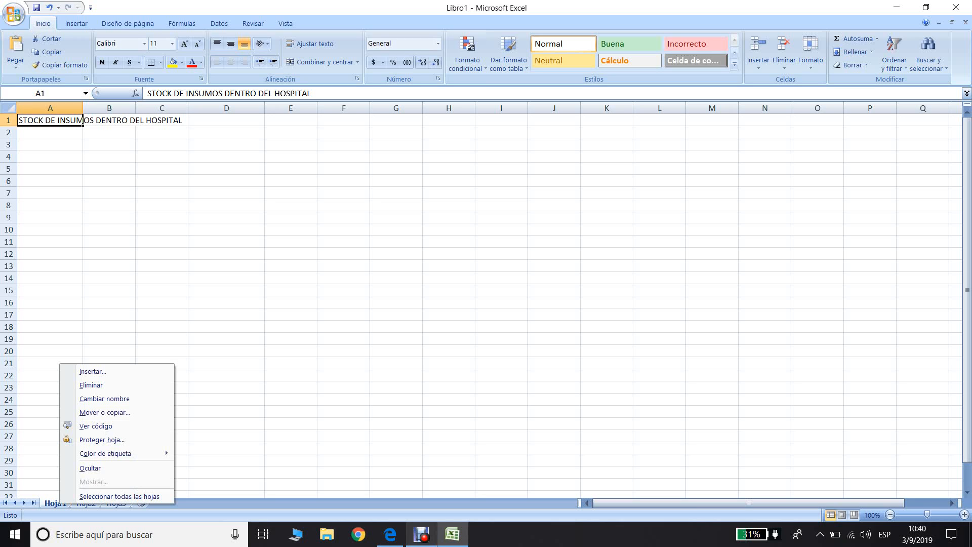
pyautogui.moveTo(105, 453)
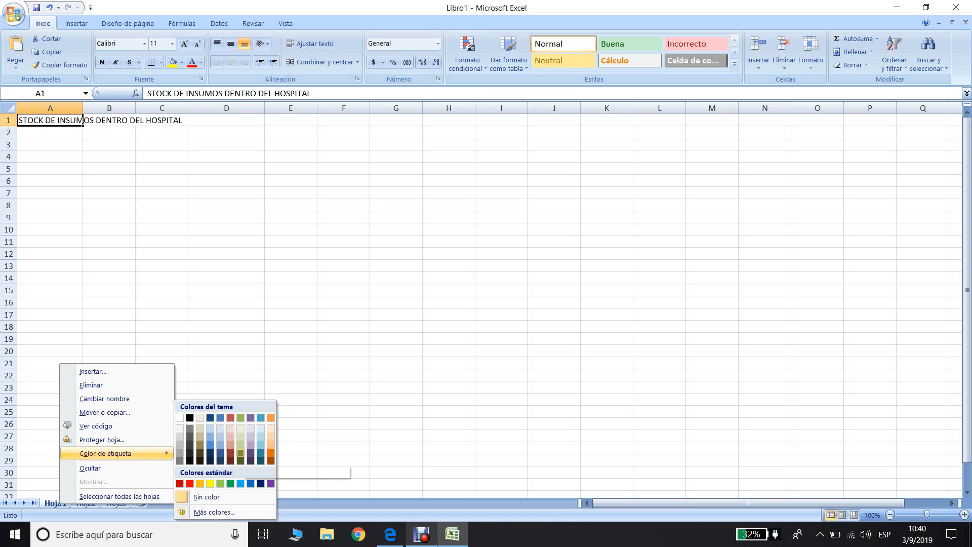
pyautogui.click(240, 452)
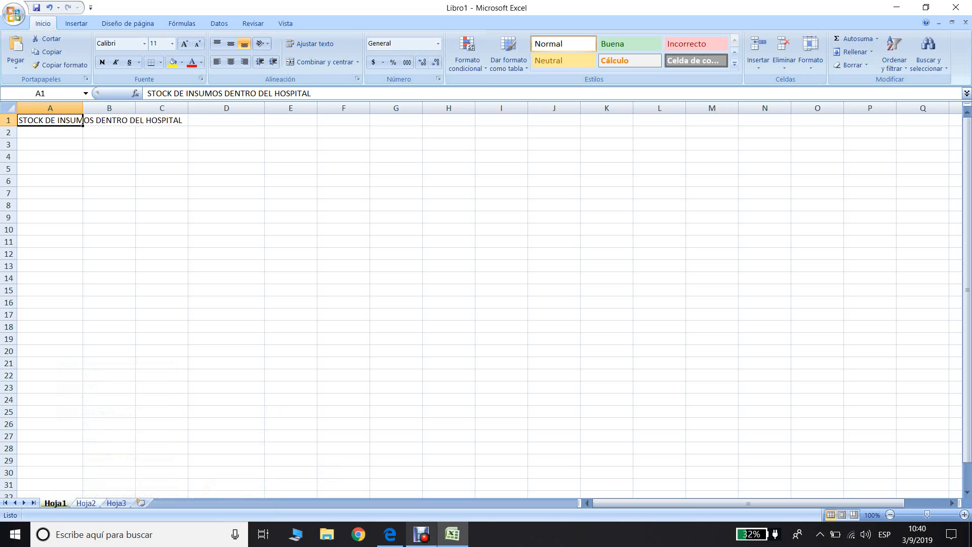
pyautogui.rightClick(86, 503)
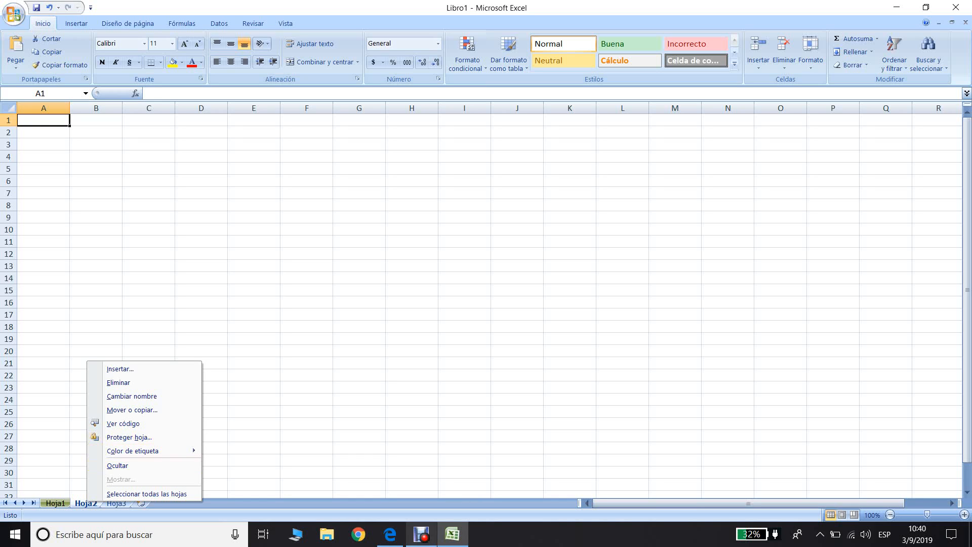
pyautogui.moveTo(147, 451)
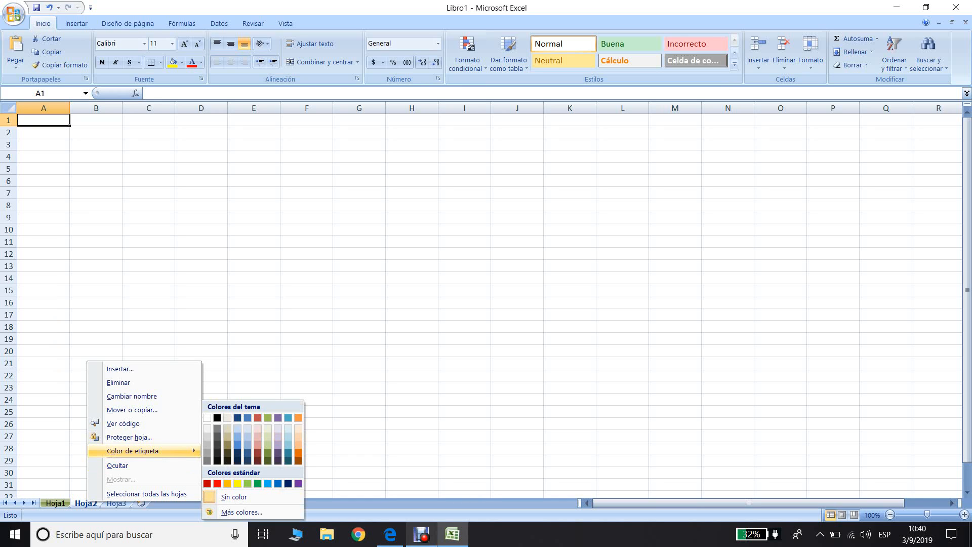
pyautogui.click(298, 452)
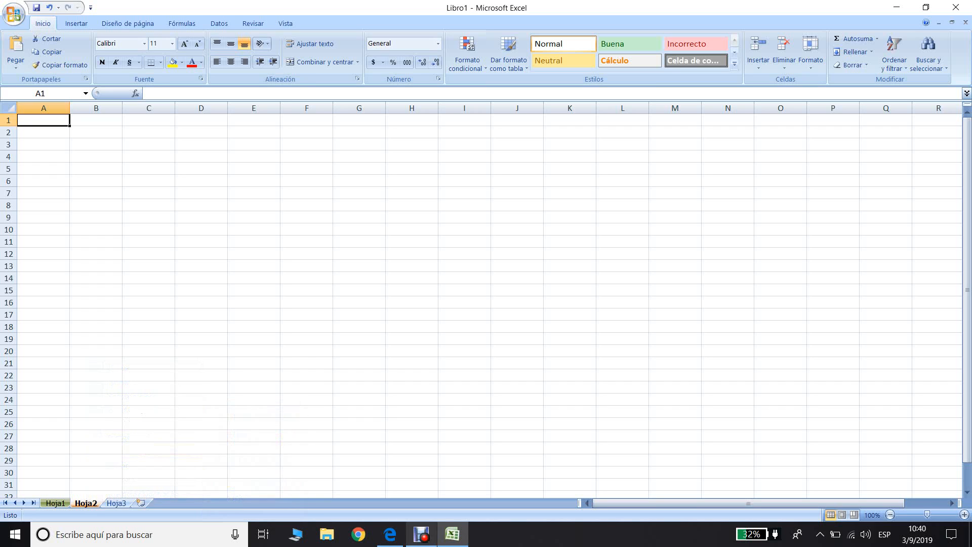
# - Colour the Hoja3 sheet tab dark blue from the theme colours
pyautogui.click(116, 502)
pyautogui.rightClick(120, 501)
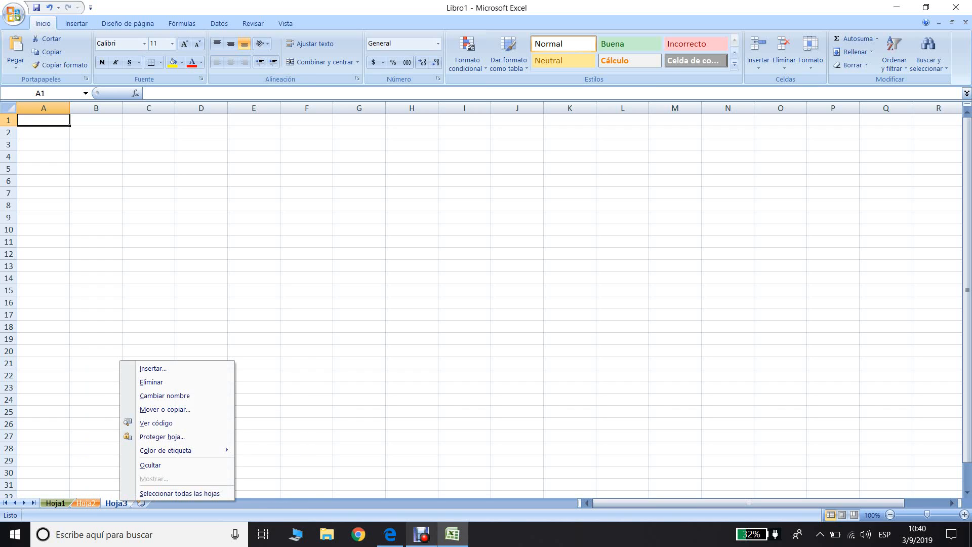
pyautogui.moveTo(178, 450)
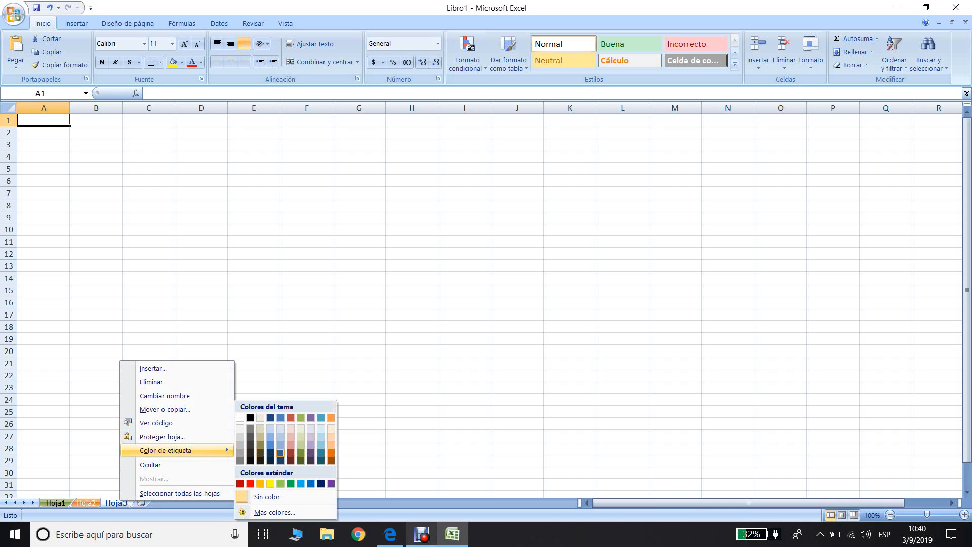
pyautogui.click(280, 452)
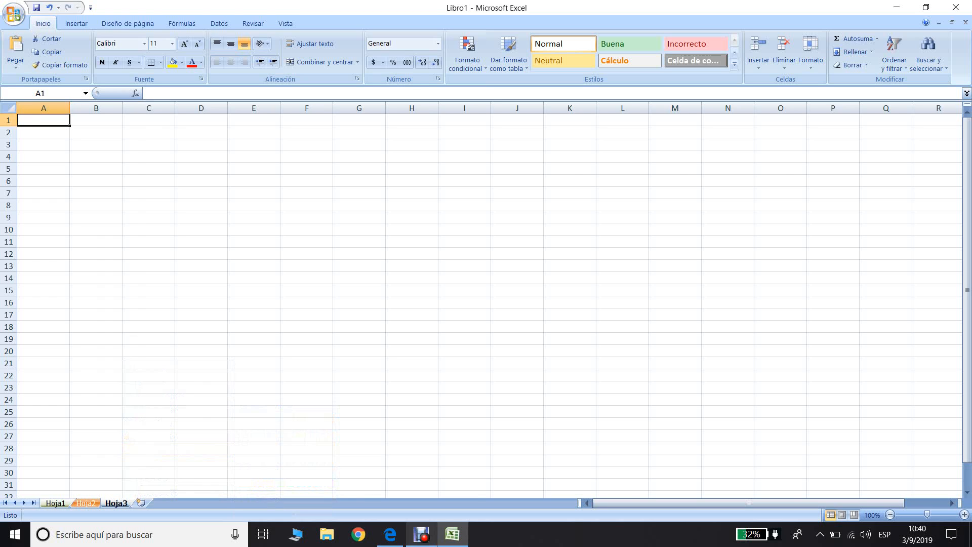
# - On Hoja1, merge and centre the title "STOCK DE INSUMOS DENTRO DEL HOSPITAL" across A1:C1
pyautogui.click(55, 504)
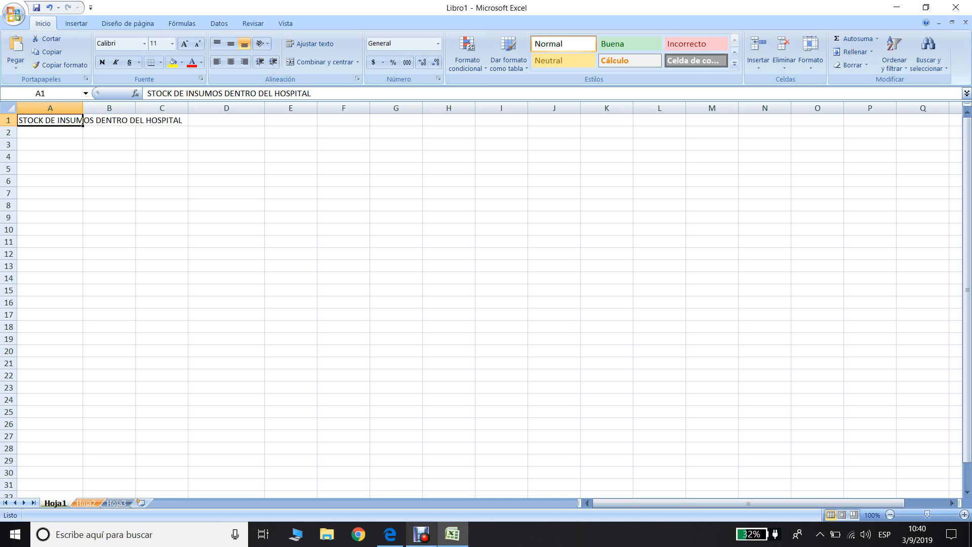
pyautogui.moveTo(51, 120); pyautogui.dragTo(162, 120)
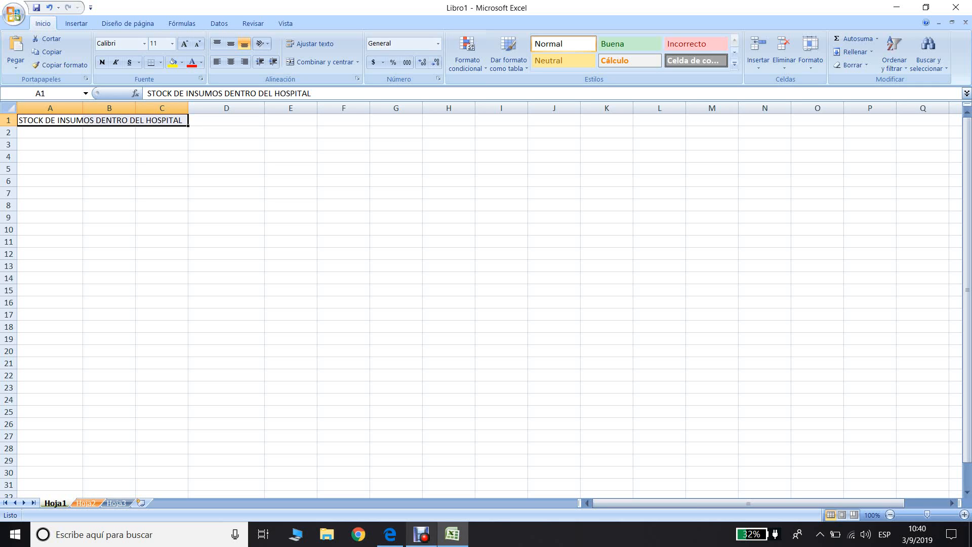
pyautogui.click(321, 62)
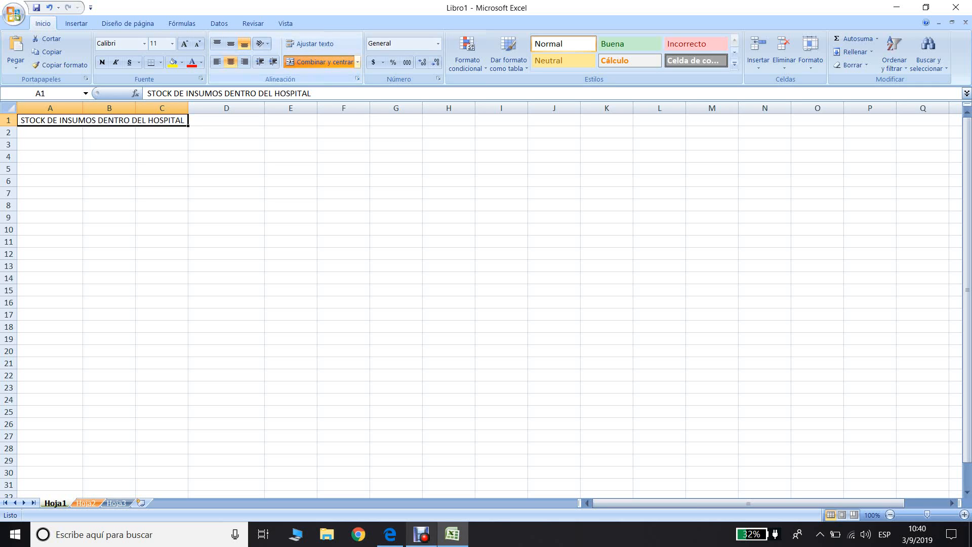
# - Enter the column headers ELEMENTO, CANTIDAD and VALOR in cells A2 to C2
pyautogui.click(49, 132)
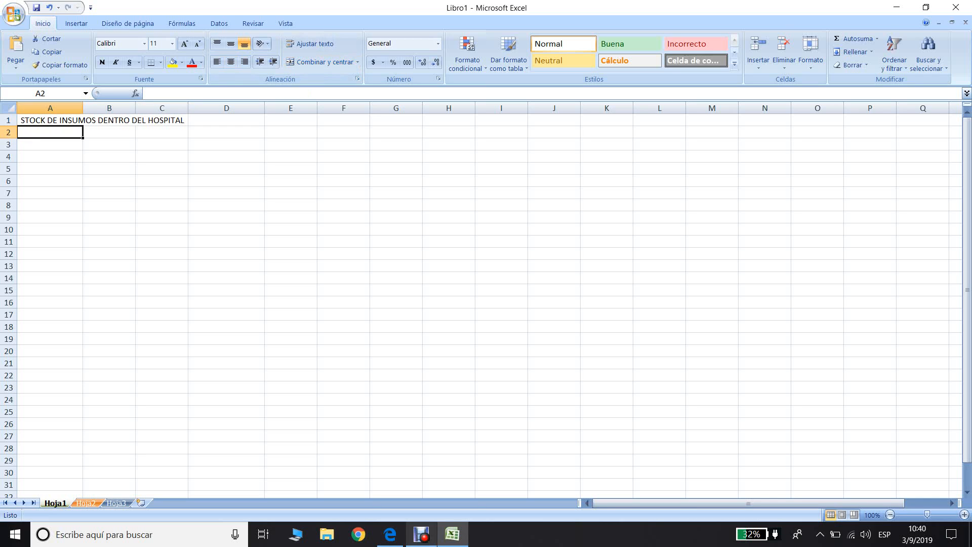
pyautogui.write('ELEMENTO')
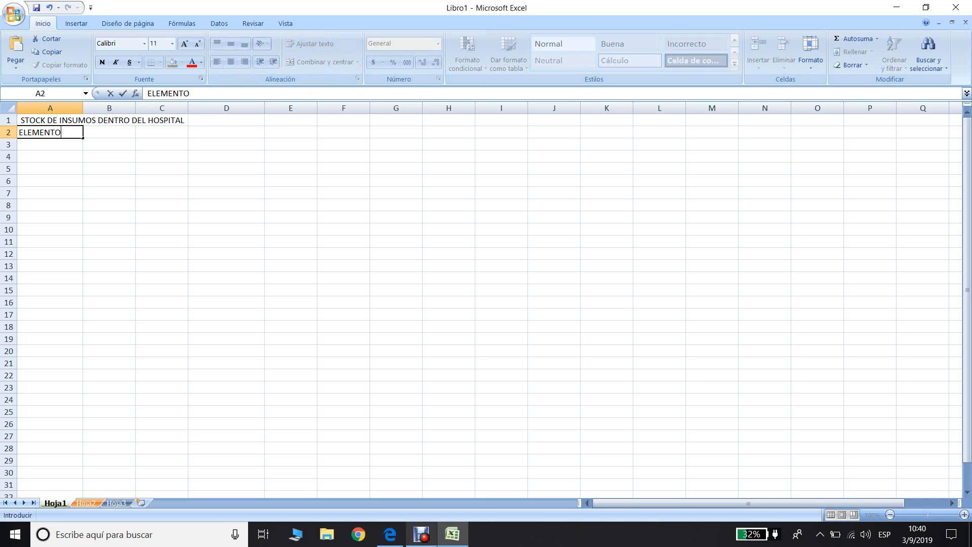
pyautogui.press('Tab')
pyautogui.write('CANTIDAD')
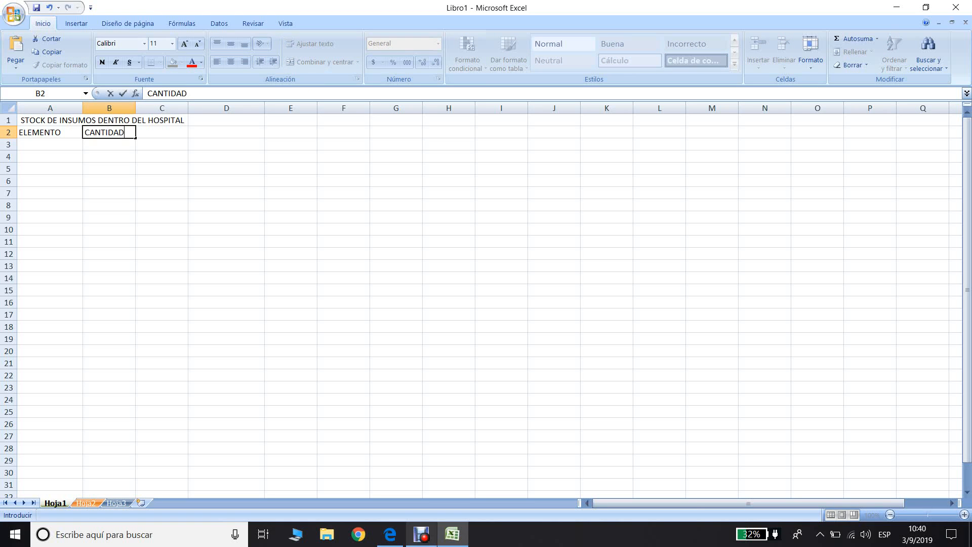
pyautogui.press('Tab')
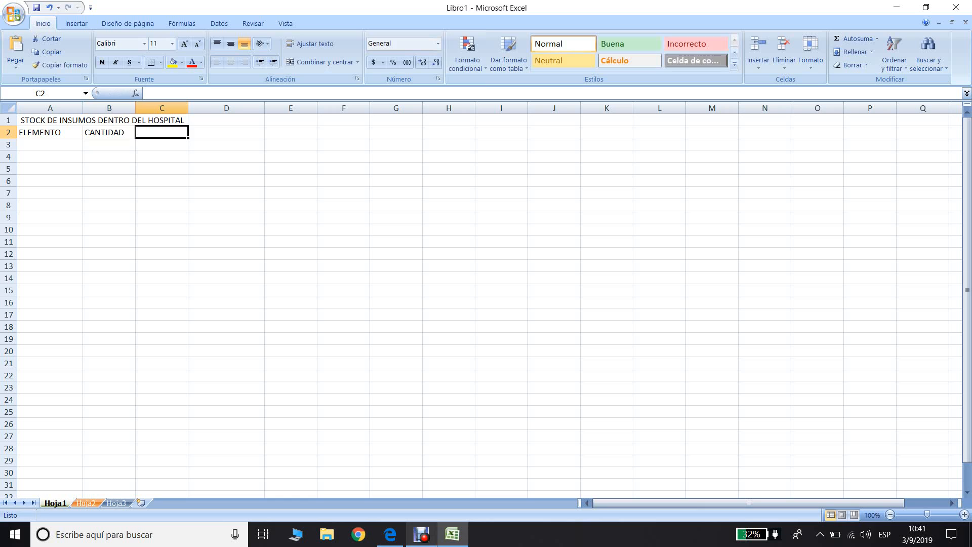
pyautogui.write('V')
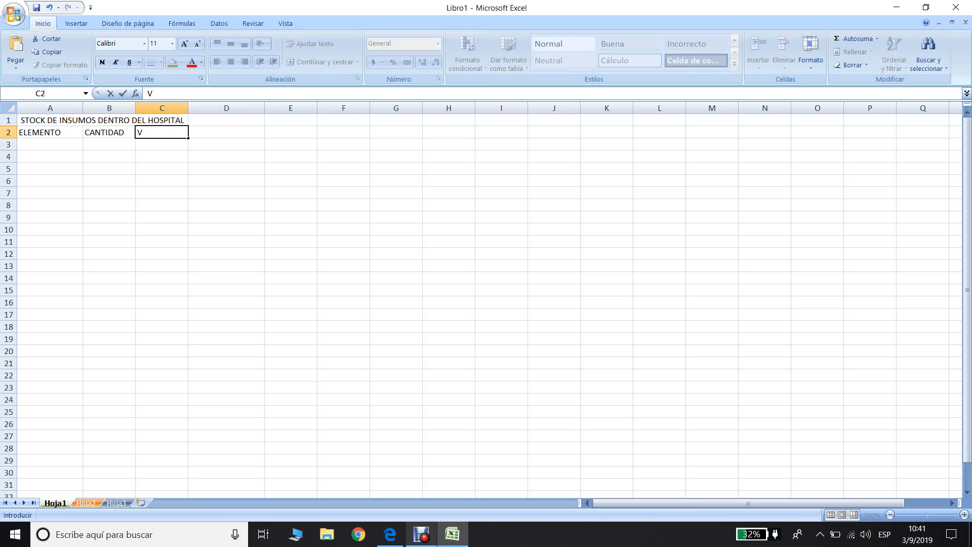
pyautogui.write('ALOR')
pyautogui.press('Return')
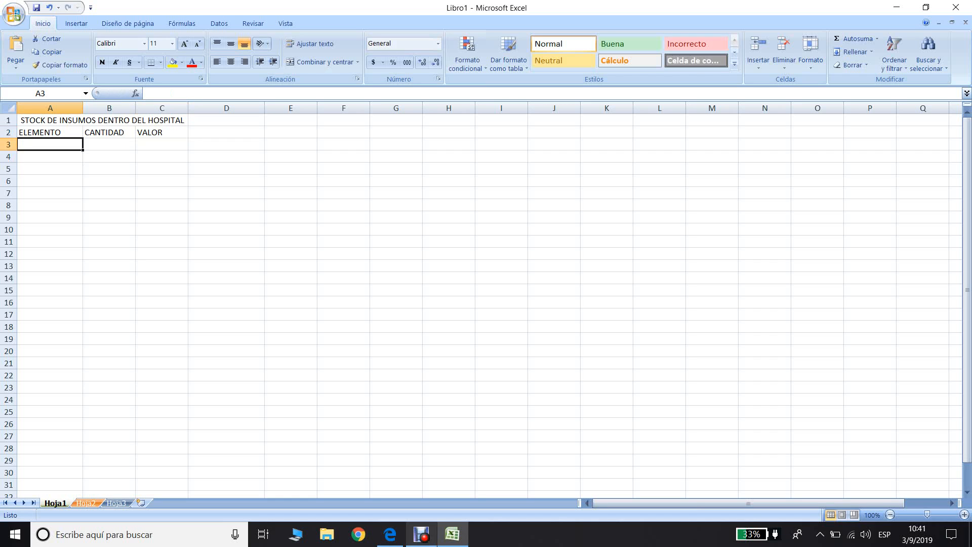
# - List the supplies Alcohol, Gasas, Barbijo, Guantes, Gafas and Camisolín in cells A3 to A8 under ELEMENTO
pyautogui.write('Alcohol')
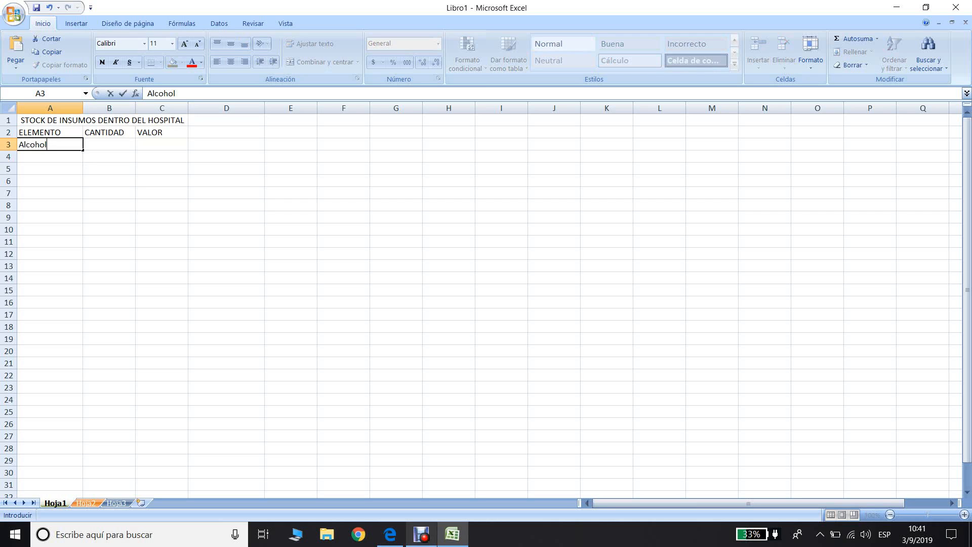
pyautogui.press('Return')
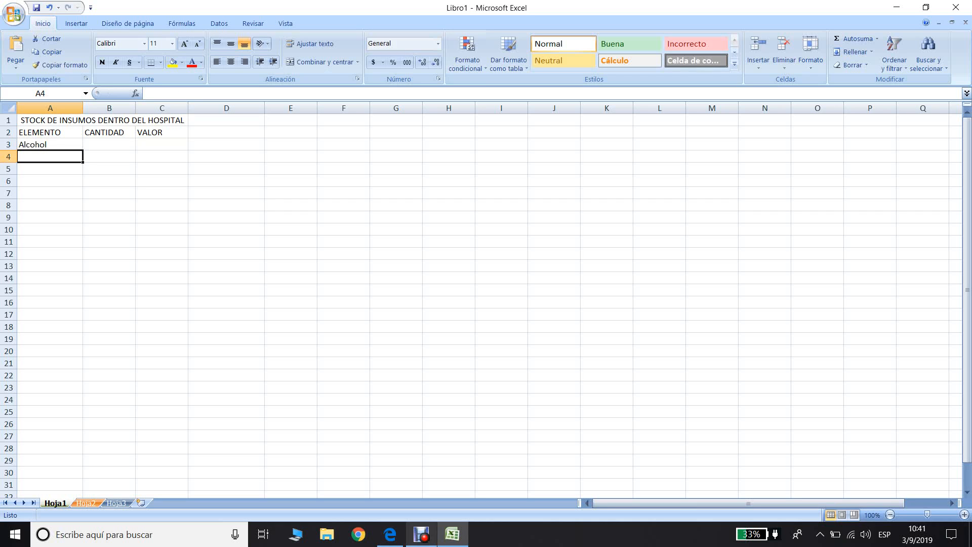
pyautogui.write('Gasas')
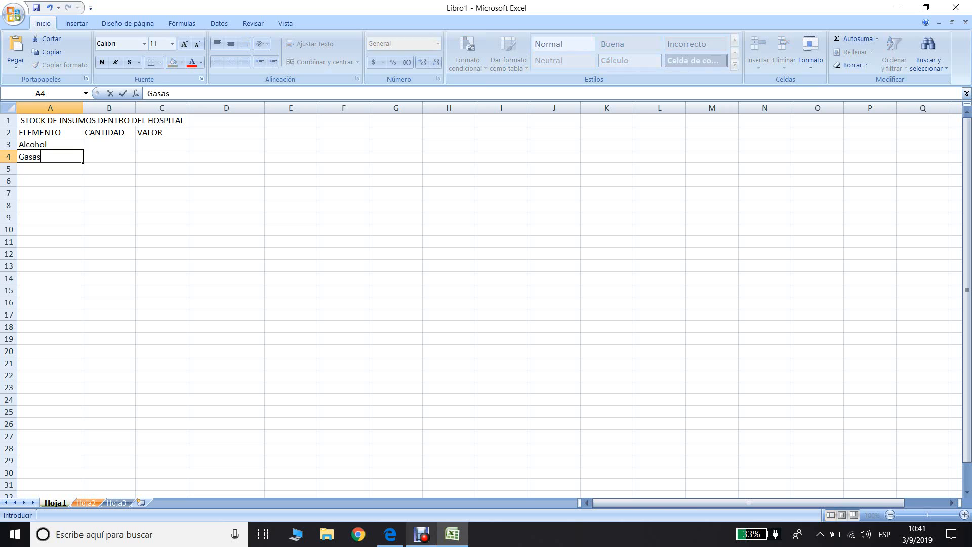
pyautogui.press('Return')
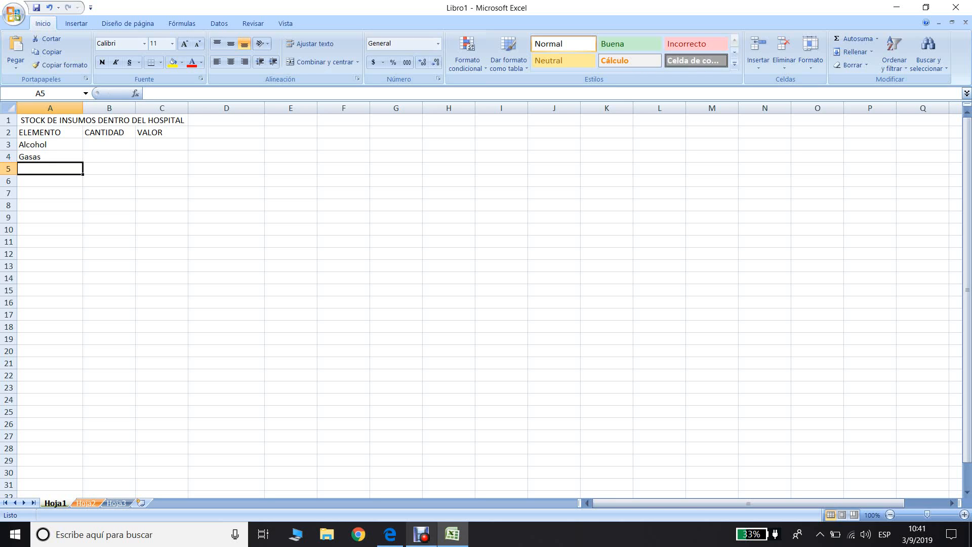
pyautogui.write('Barbijo')
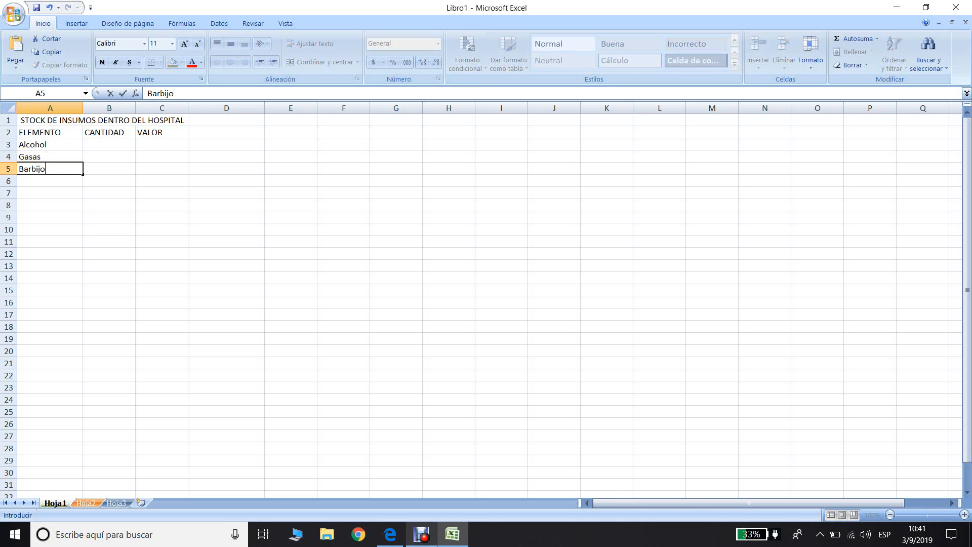
pyautogui.press('Return')
pyautogui.write('G')
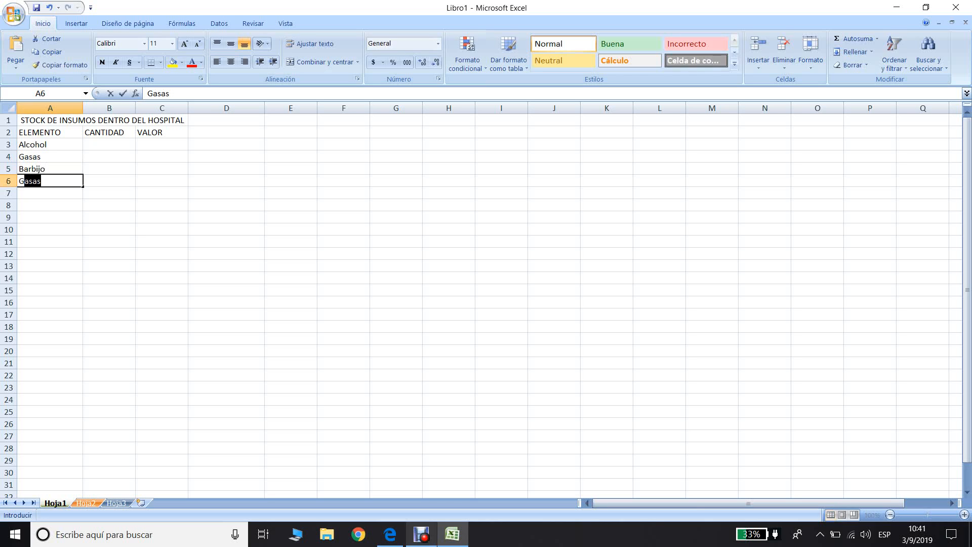
pyautogui.write('uantes')
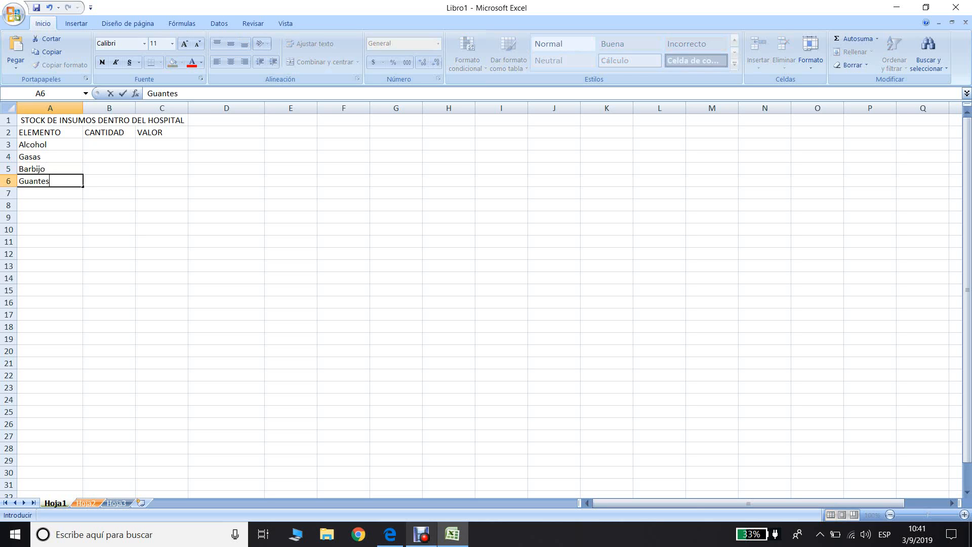
pyautogui.press('Return')
pyautogui.write('Gafas')
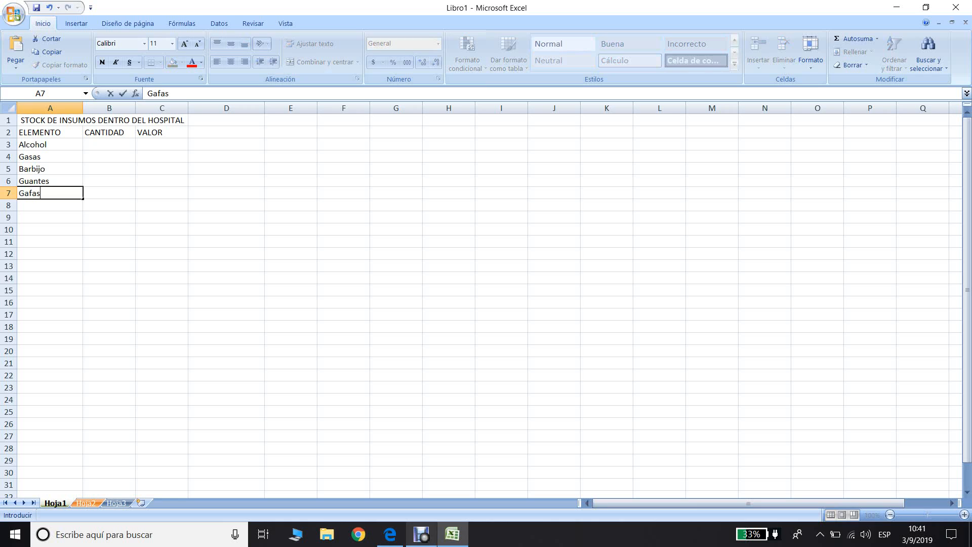
pyautogui.press('Return')
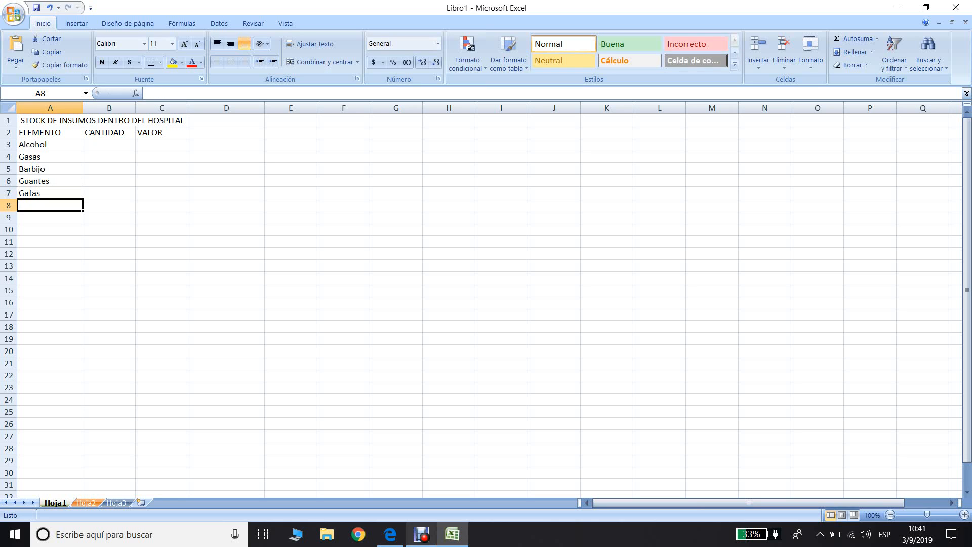
pyautogui.write('Camisol')
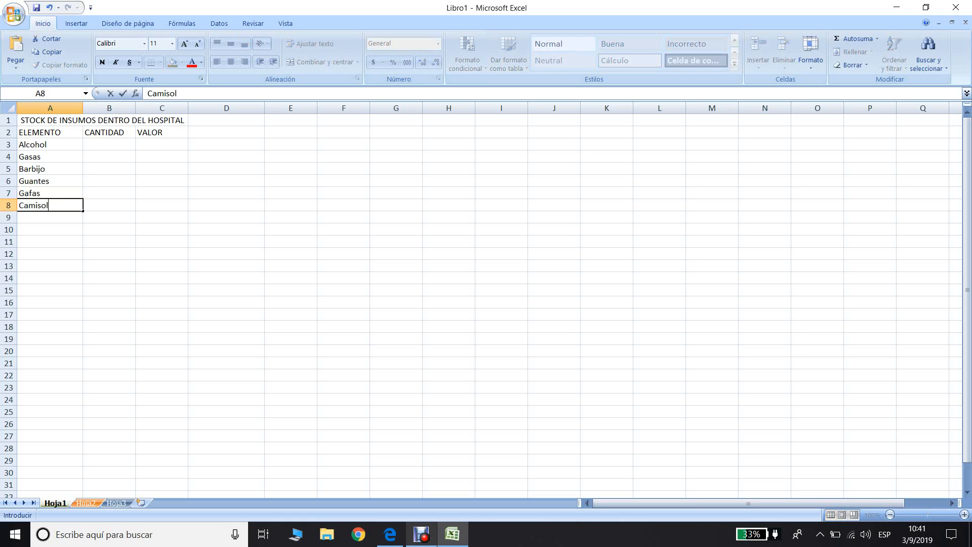
pyautogui.write('ín')
pyautogui.press('Return')
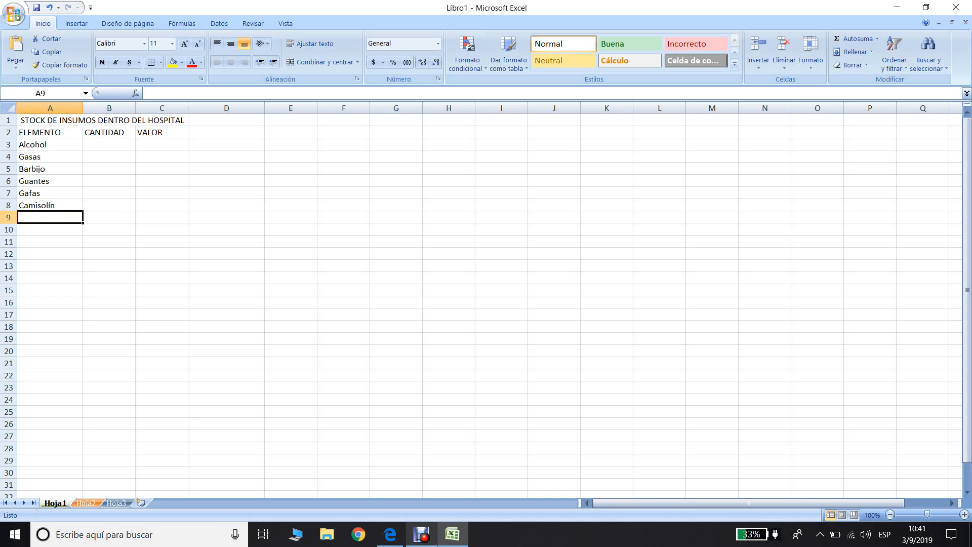
# - Sort the supply names in A3:A8 from A to Z, continuing with the current selection only
pyautogui.moveTo(50, 144); pyautogui.dragTo(49, 205)
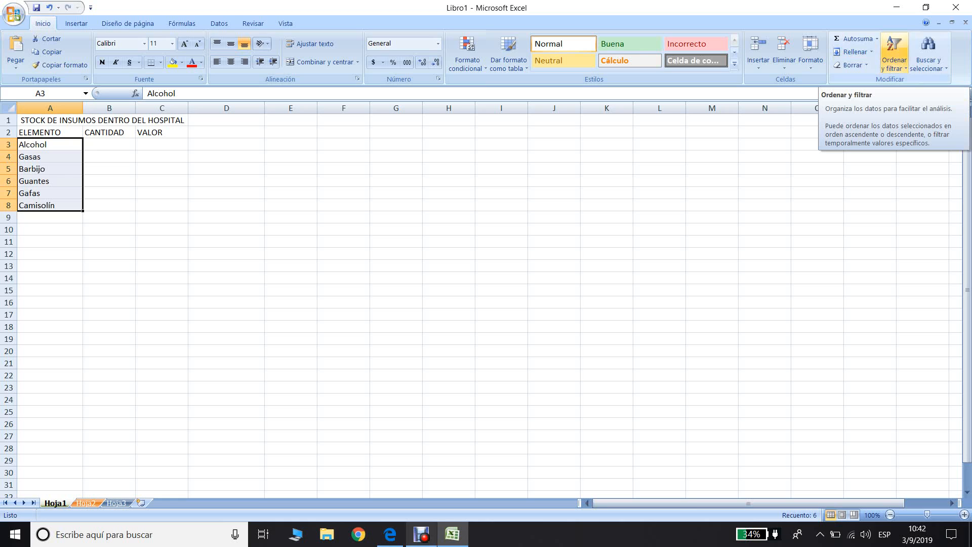
pyautogui.click(894, 56)
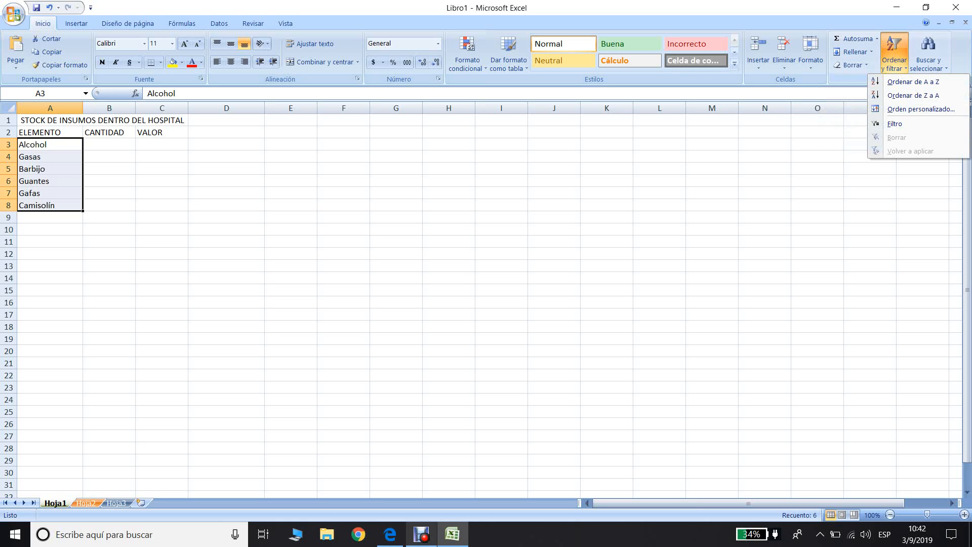
pyautogui.click(913, 81)
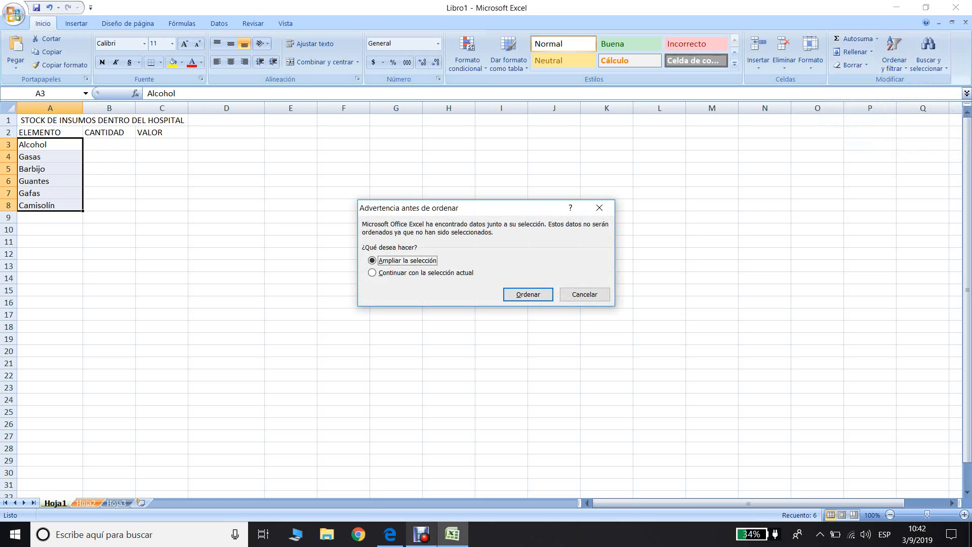
pyautogui.press('Down')
pyautogui.press('Return')
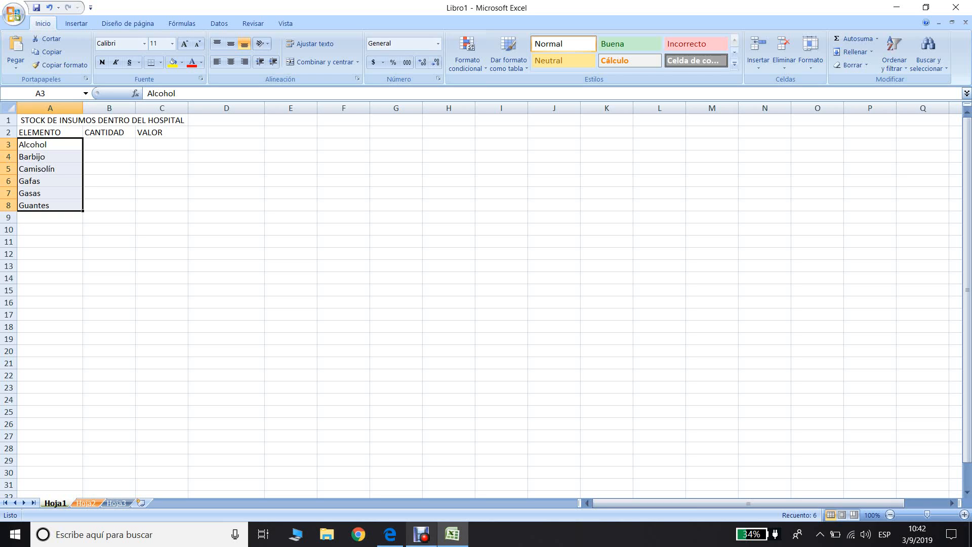
# - Enter the quantities 100, 45, 30, 18, 100 and 500 in cells B3 to B8 under CANTIDAD
pyautogui.click(110, 144)
pyautogui.write('100')
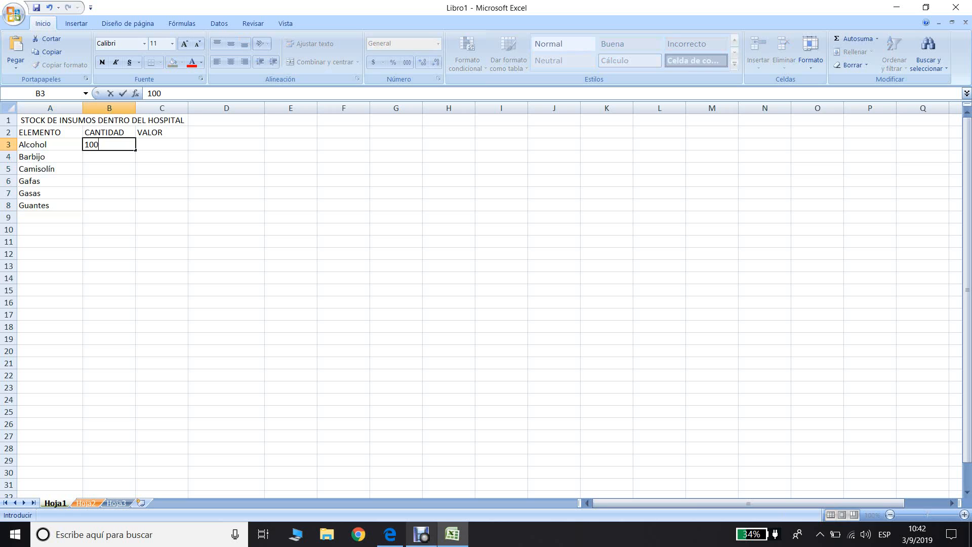
pyautogui.press('Return')
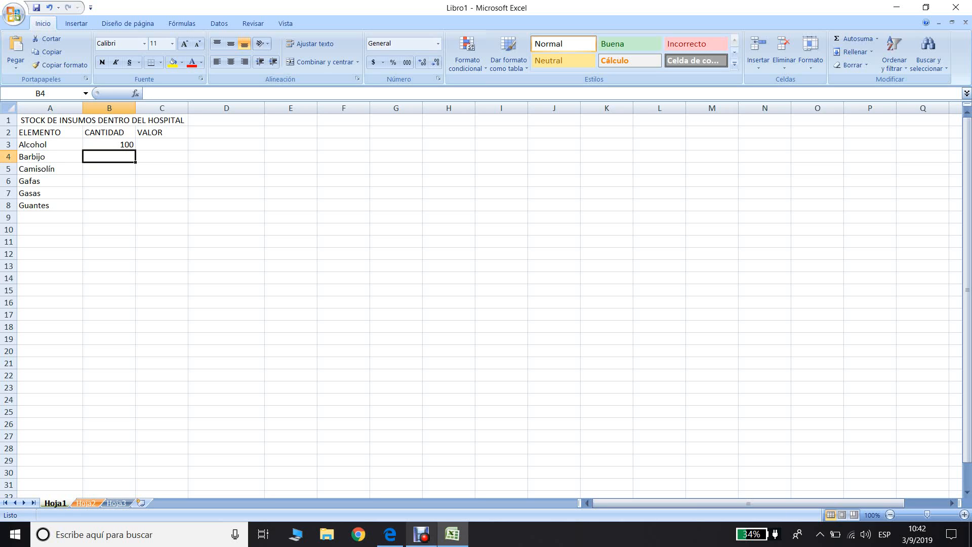
pyautogui.write('45')
pyautogui.press('Return')
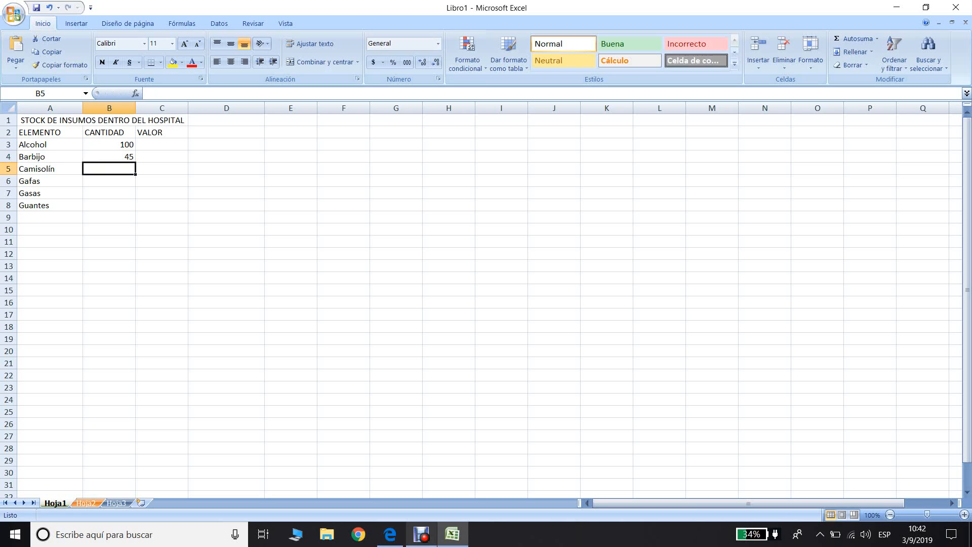
pyautogui.write('30')
pyautogui.press('Up')
pyautogui.press('Down')
pyautogui.press('Down')
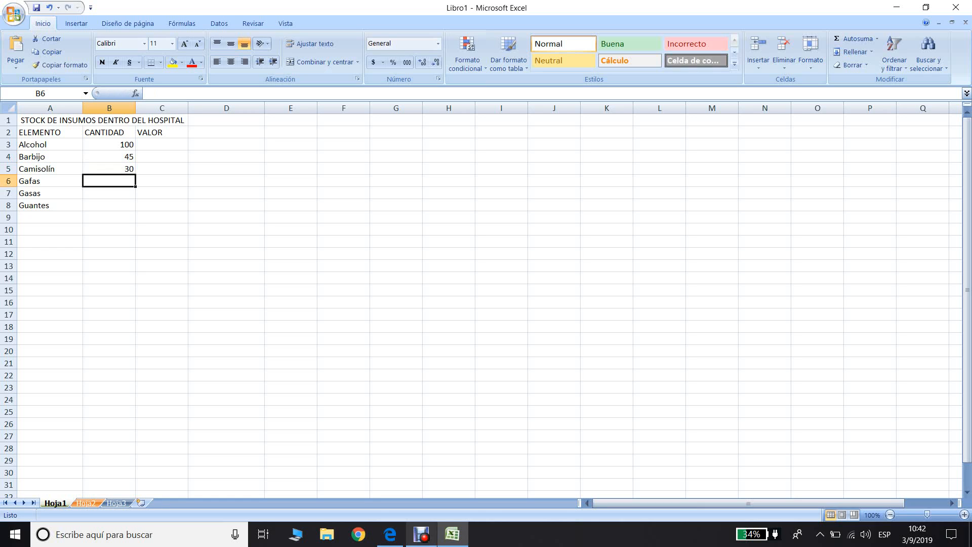
pyautogui.write('18')
pyautogui.press('Return')
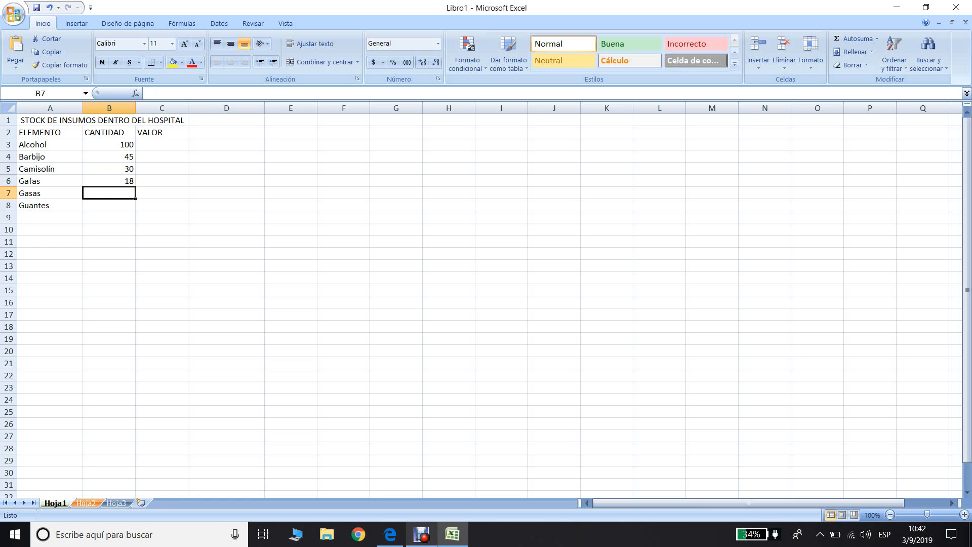
pyautogui.write('100')
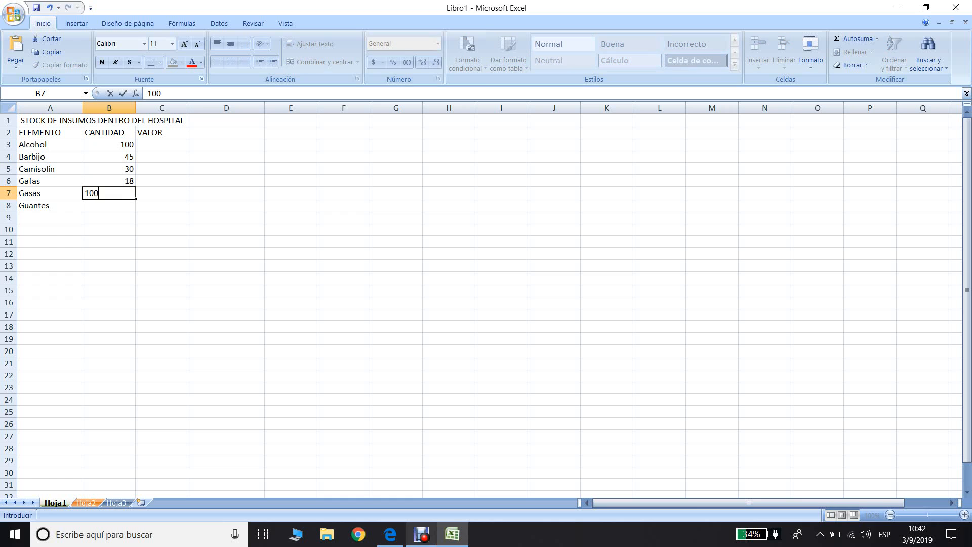
pyautogui.press('Return')
pyautogui.write('500')
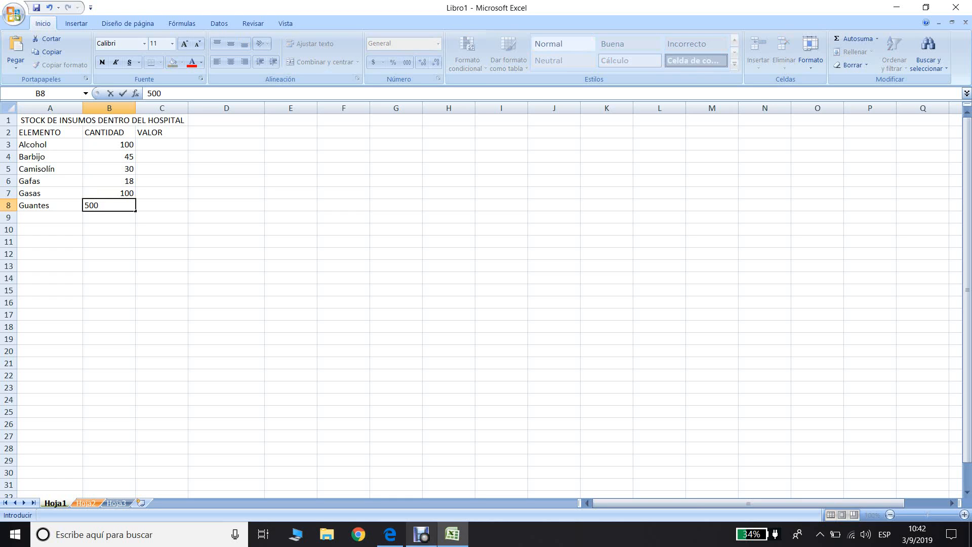
pyautogui.press('Return')
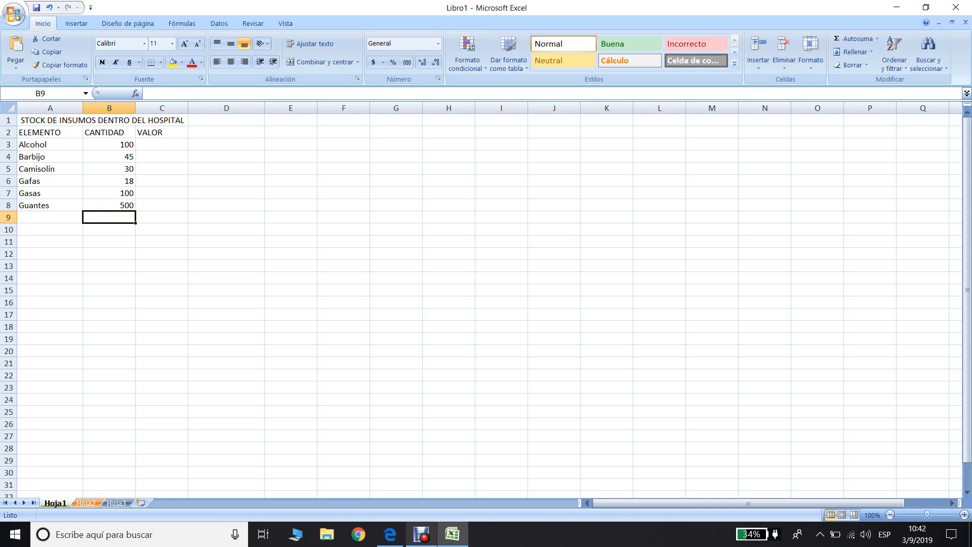
# - Apply the $ Español (Argentina) accounting format to cells C3:C8 under VALOR
pyautogui.click(162, 145)
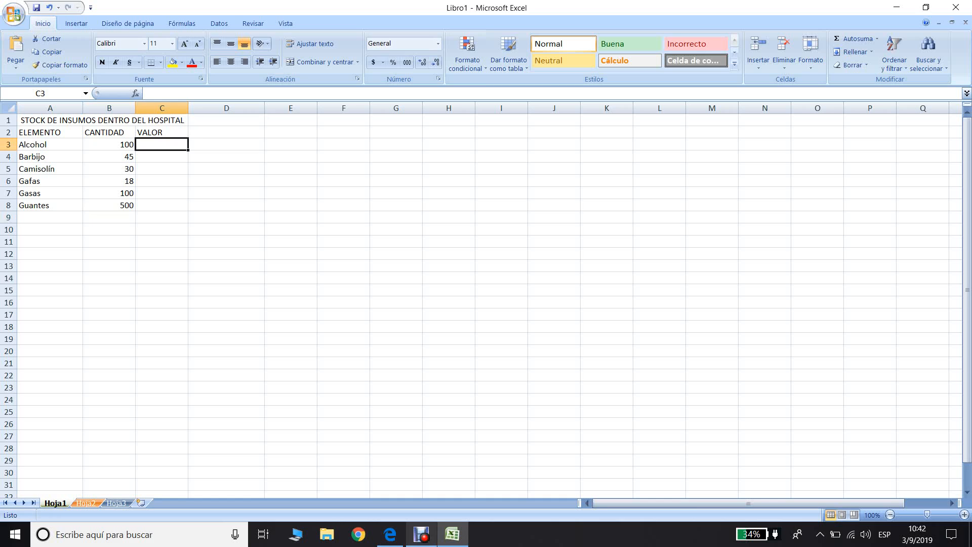
pyautogui.click(109, 145)
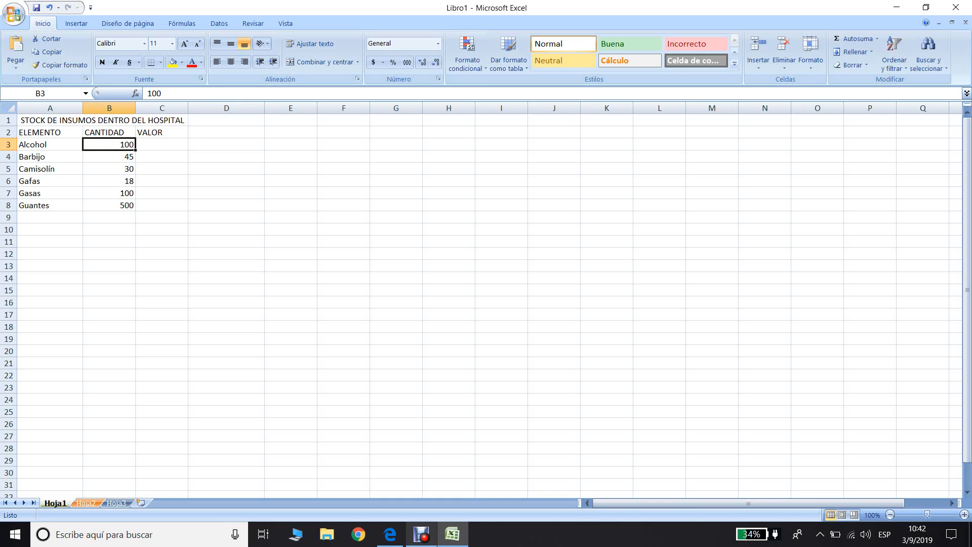
pyautogui.click(162, 144)
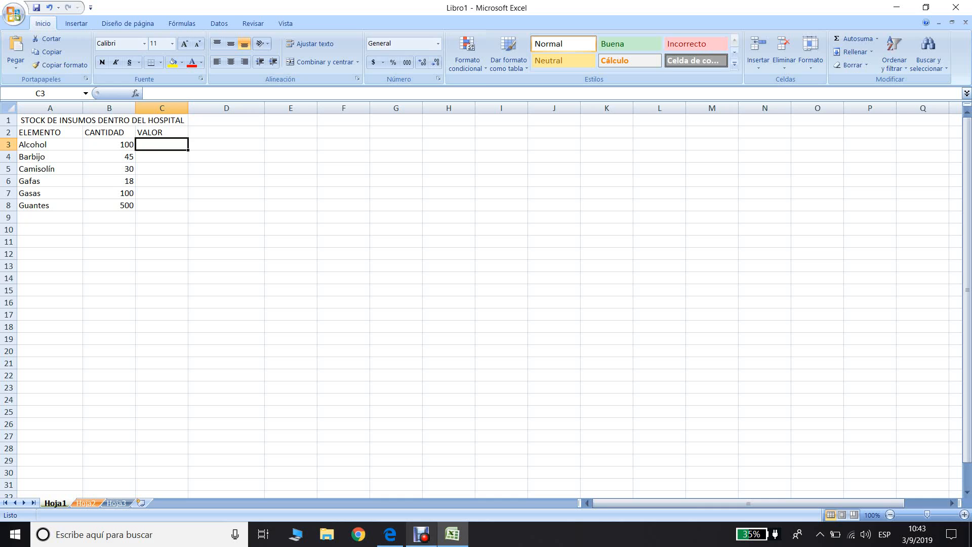
pyautogui.hotkey('shift', 'Down')
pyautogui.hotkey('shift', 'Down')
pyautogui.hotkey('shift', 'Down')
pyautogui.hotkey('shift', 'Down')
pyautogui.hotkey('shift', 'Down')
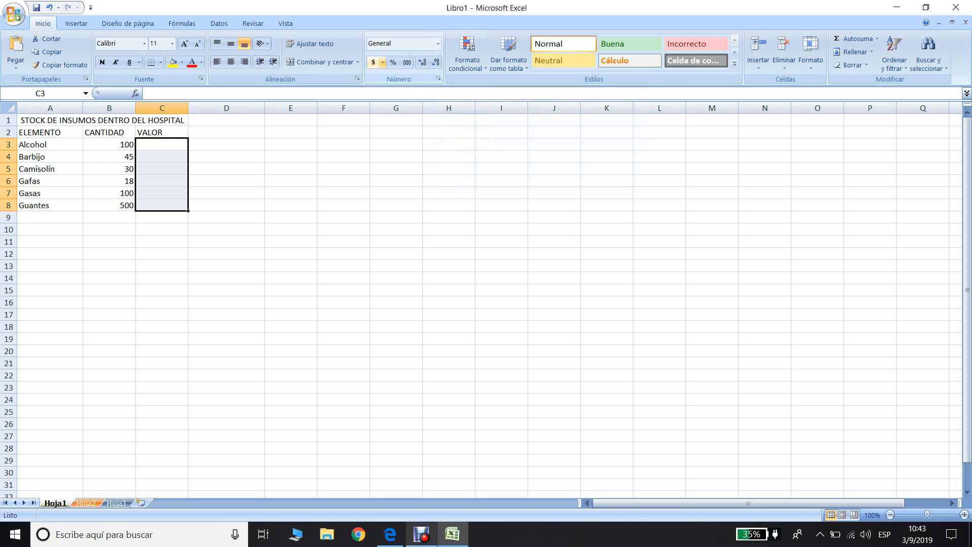
pyautogui.click(382, 62)
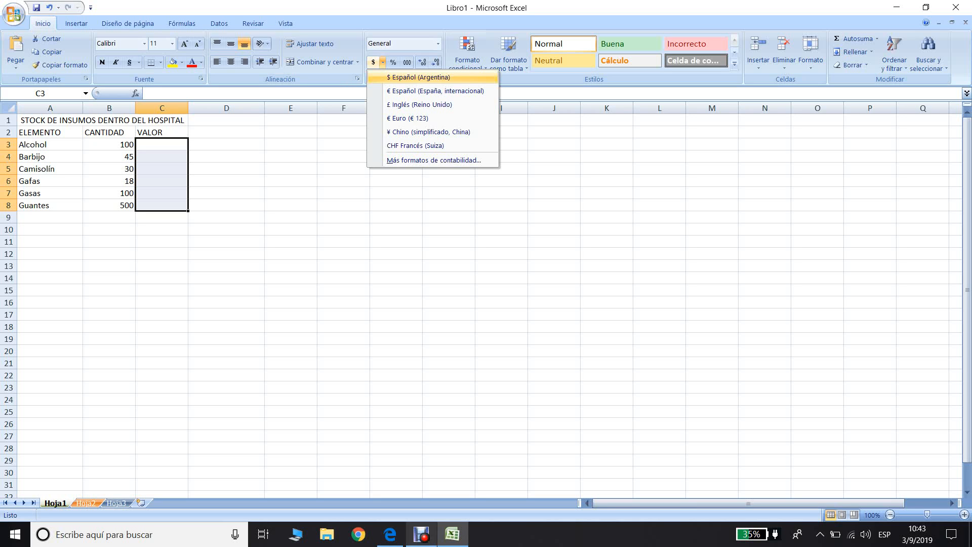
pyautogui.click(418, 77)
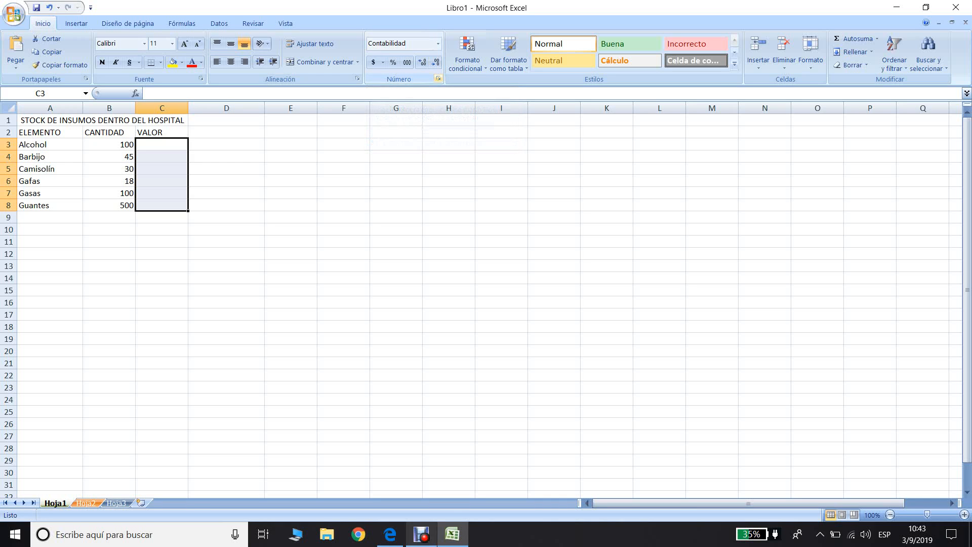
# - Set the accounting format of C3:C8 to 0 decimal places in the cell format settings
pyautogui.click(438, 78)
pyautogui.click(438, 79)
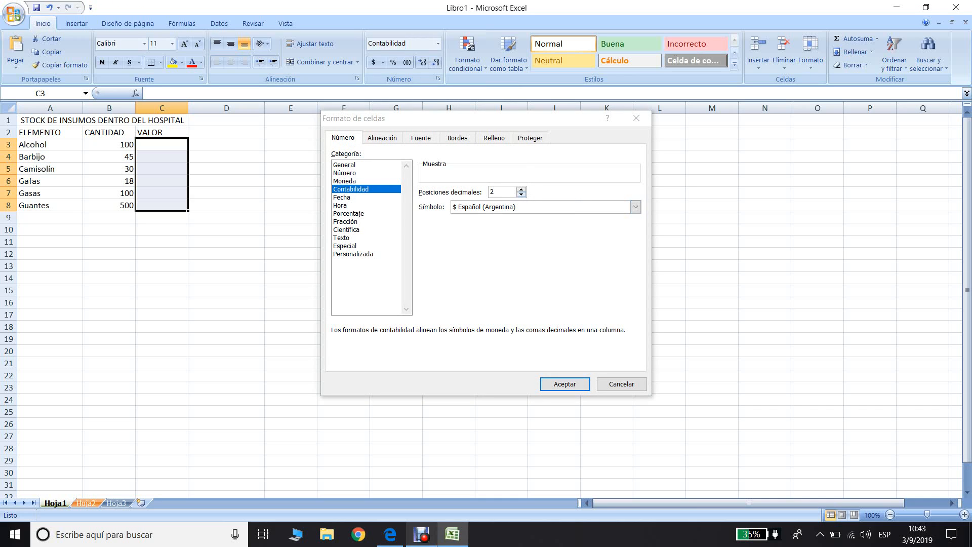
pyautogui.click(521, 195)
pyautogui.click(521, 194)
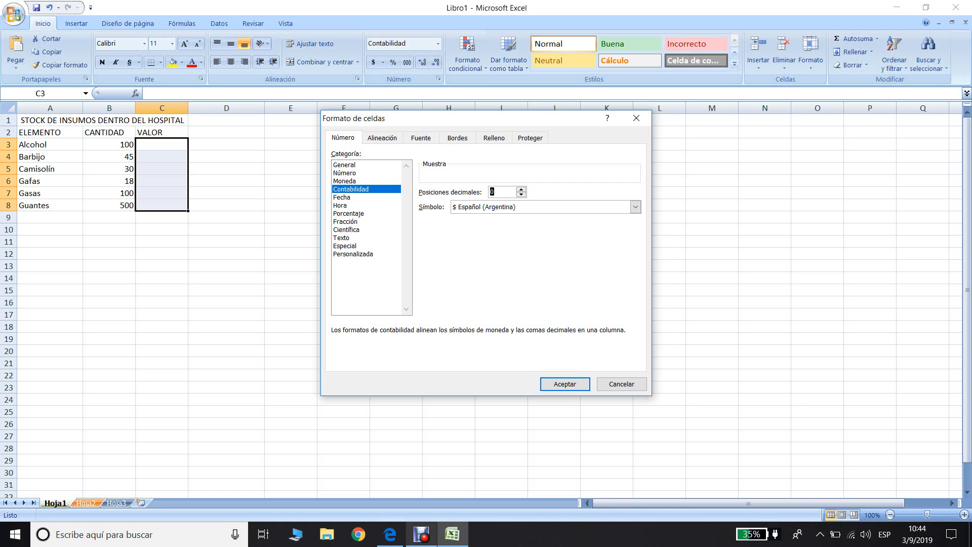
pyautogui.press('Return')
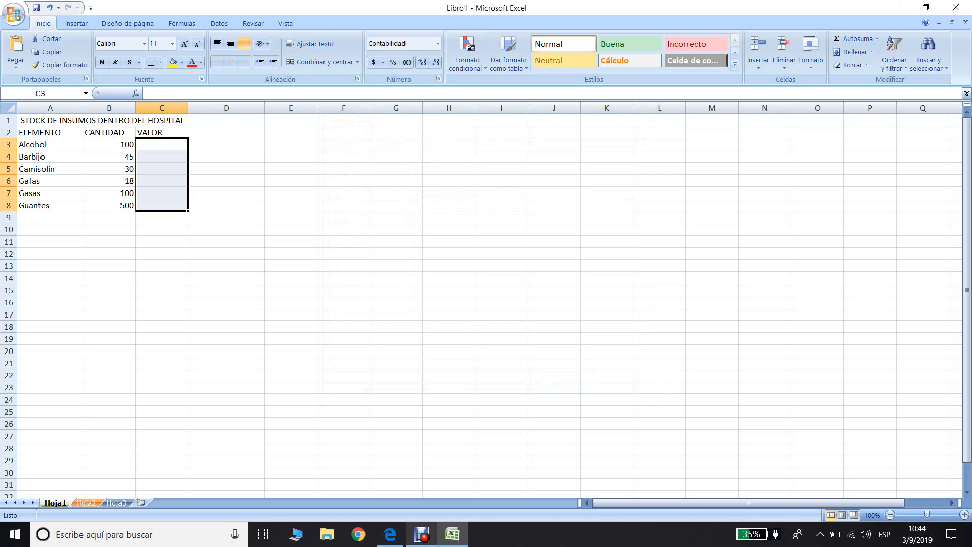
# - Enter the values 380, 45, 30, 36, 500 and 600 in cells C3 to C8 under VALOR
pyautogui.click(162, 144)
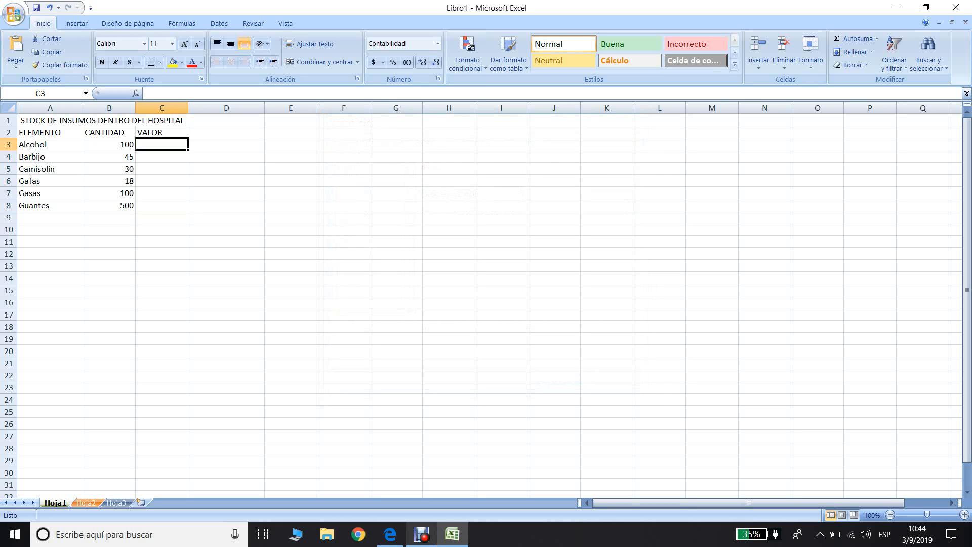
pyautogui.write('380')
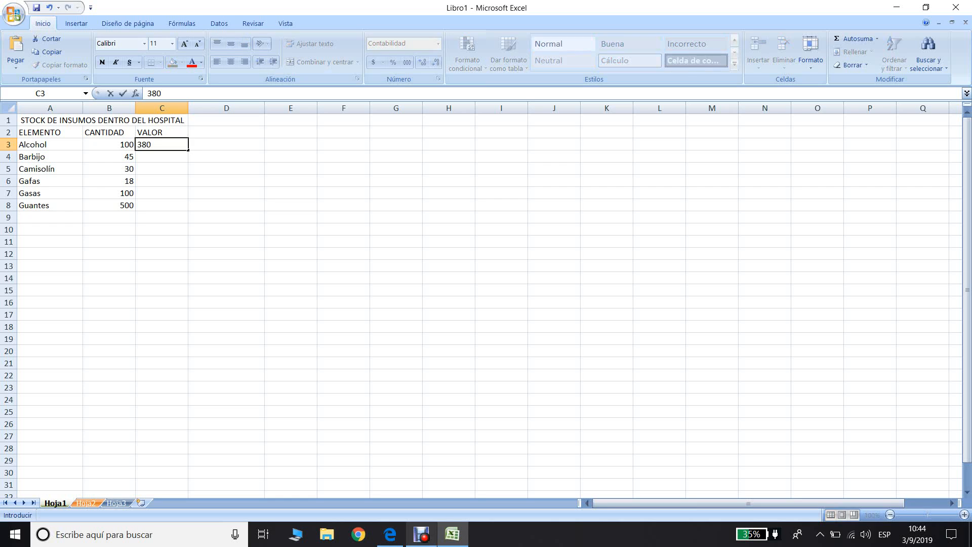
pyautogui.press('Return')
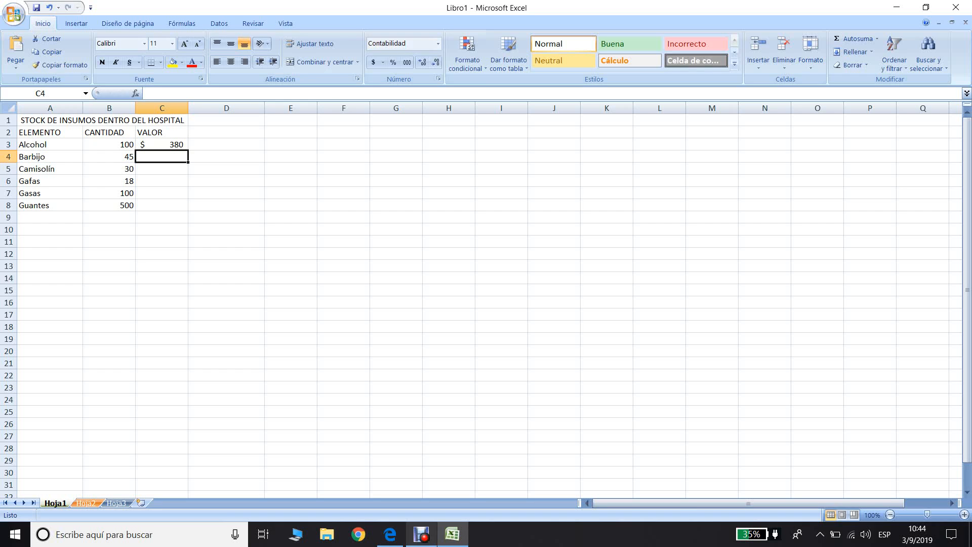
pyautogui.write('45')
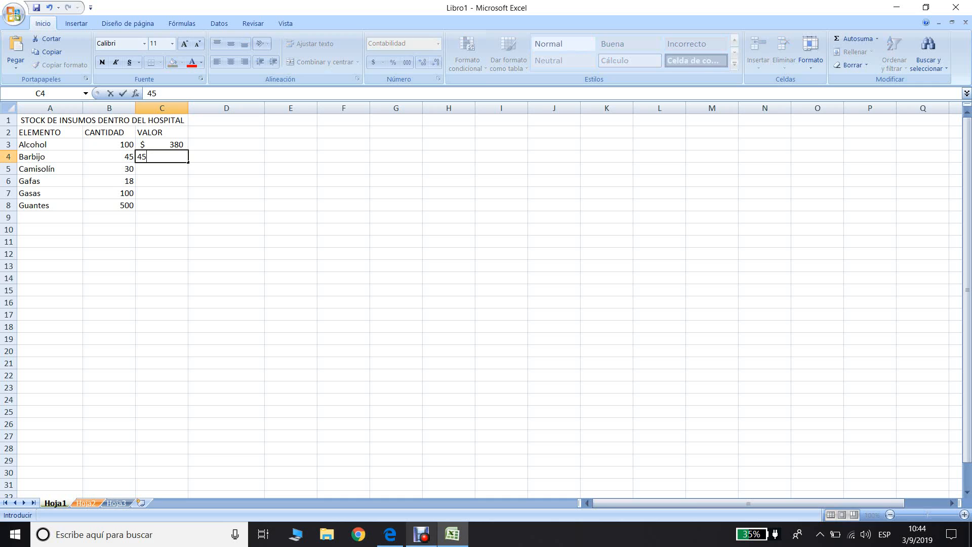
pyautogui.press('Return')
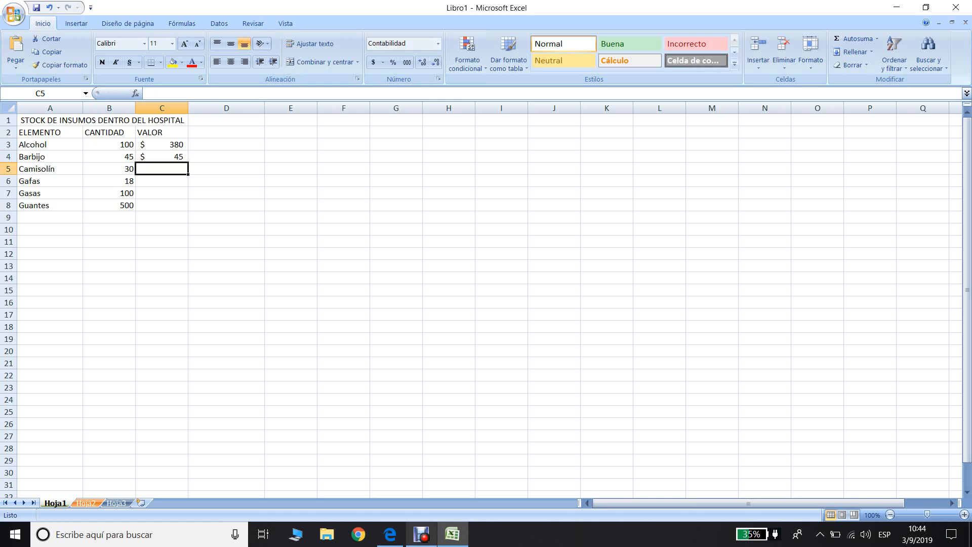
pyautogui.write('30')
pyautogui.press('Return')
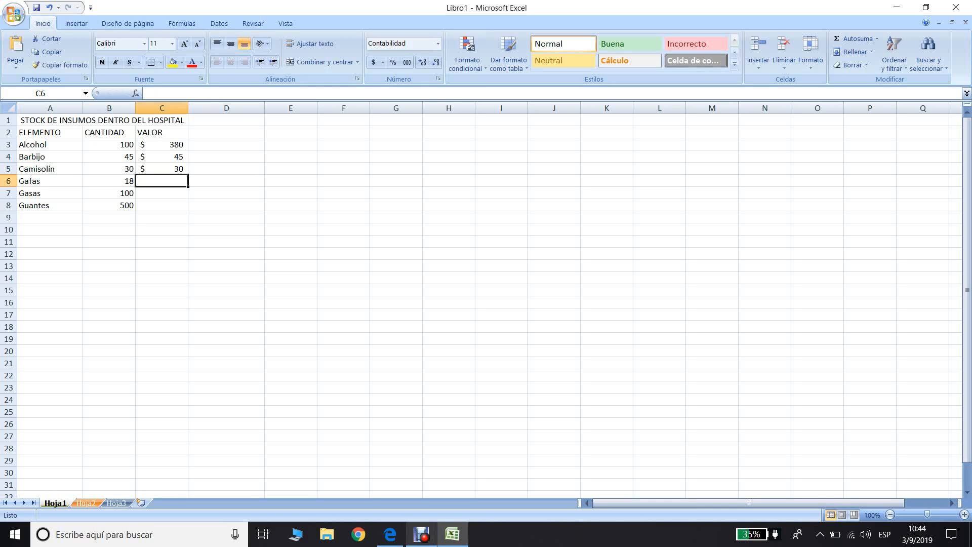
pyautogui.write('36')
pyautogui.press('Return')
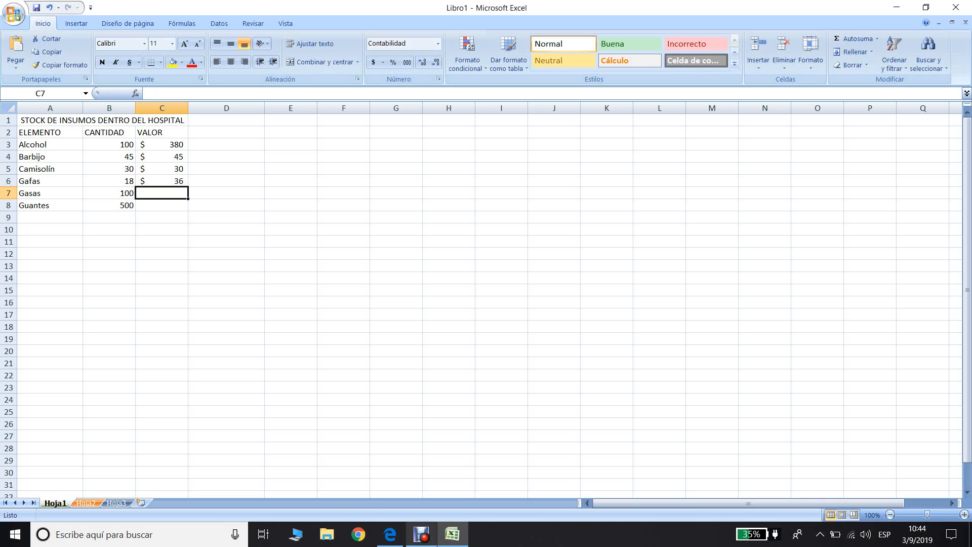
pyautogui.write('500')
pyautogui.press('Return')
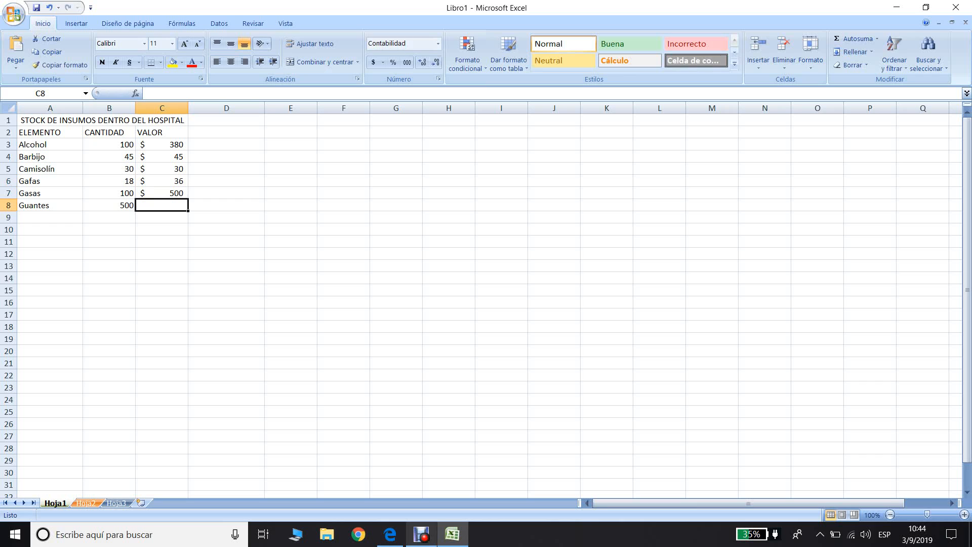
pyautogui.write('600')
pyautogui.press('Return')
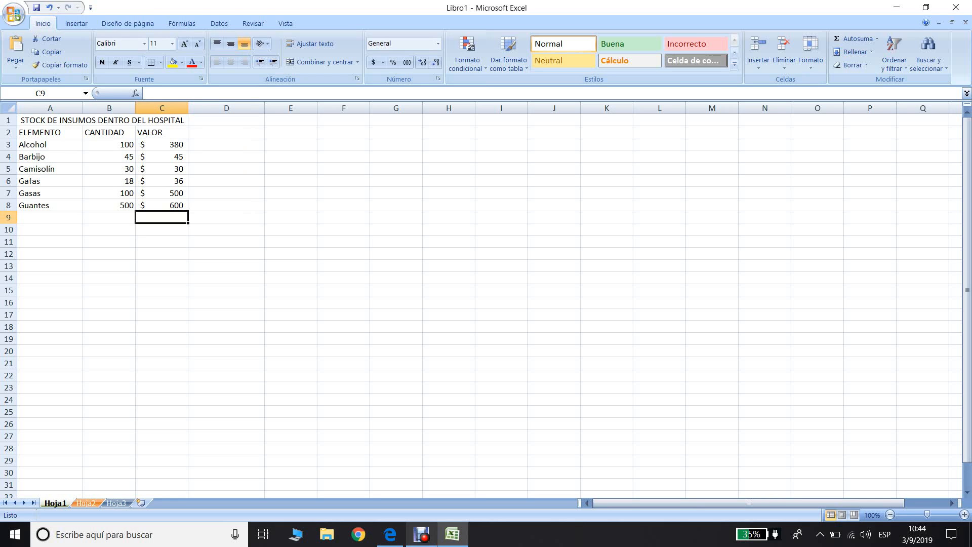
pyautogui.click(162, 205)
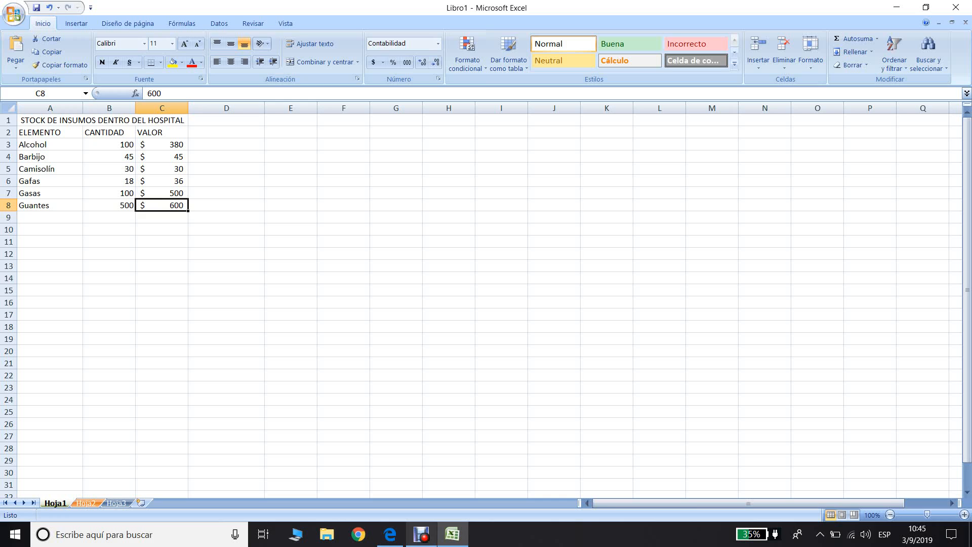
pyautogui.moveTo(162, 144); pyautogui.dragTo(162, 206)
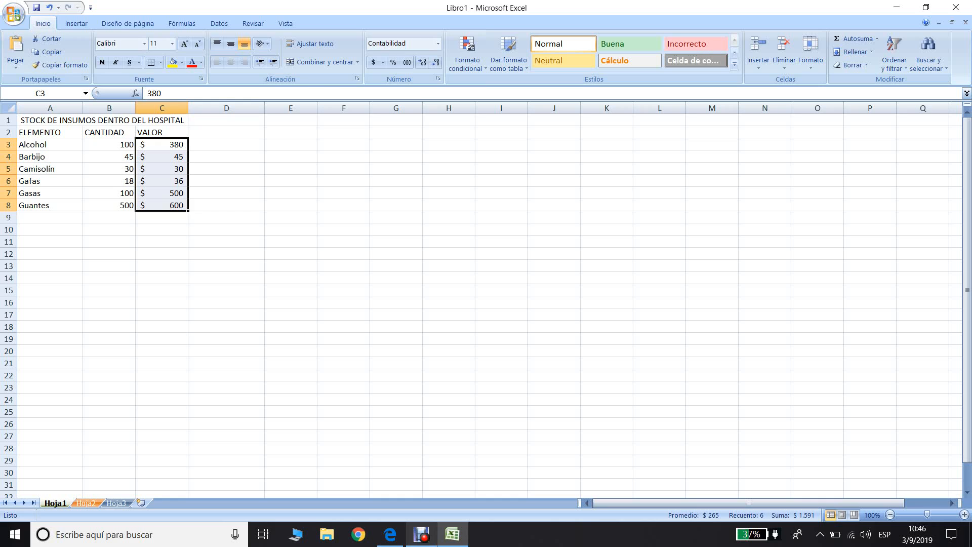
# - Try to add the Alcohol and Barbijo values in cell D3 by entering c3+c4 without an equals sign
pyautogui.click(226, 144)
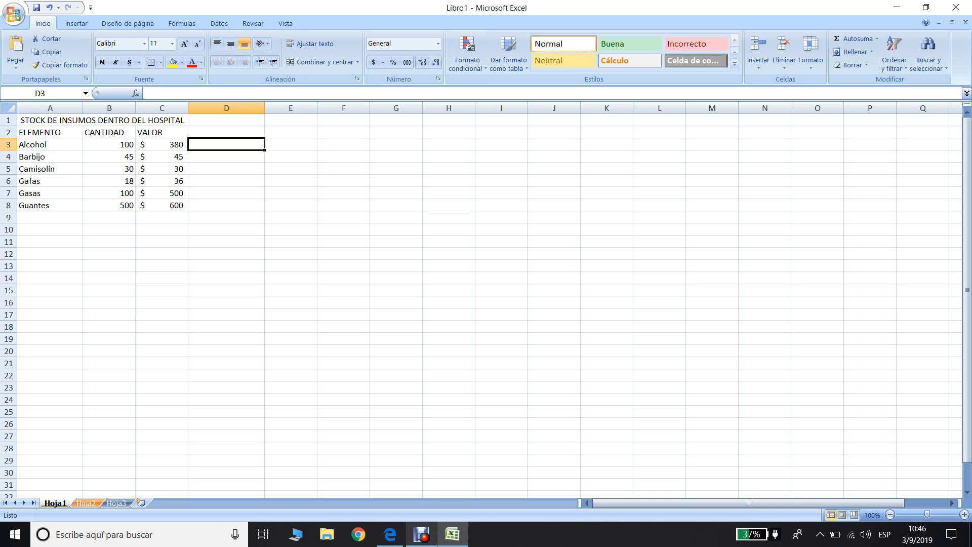
pyautogui.write('a1+')
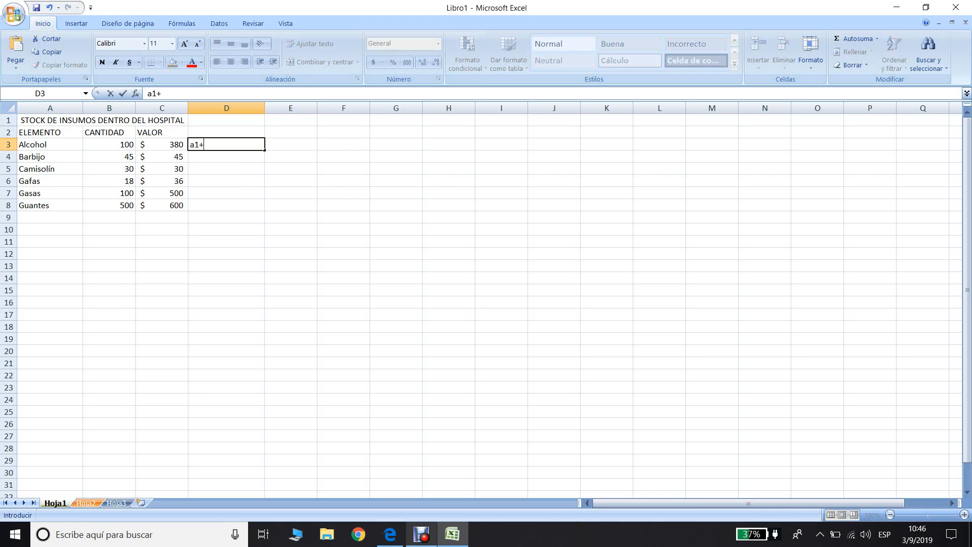
pyautogui.press('BackSpace')
pyautogui.press('BackSpace')
pyautogui.press('BackSpace')
pyautogui.write('c3+c4')
pyautogui.press('Return')
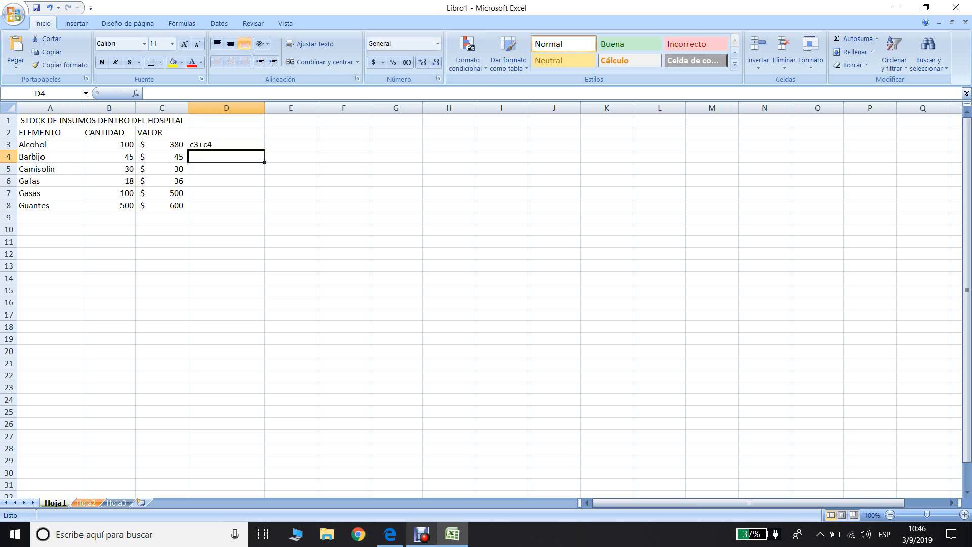
# - Replace the contents of D3 with the formula =c3+c4 to add the Alcohol and Barbijo values
pyautogui.press('Up')
pyautogui.press('F2')
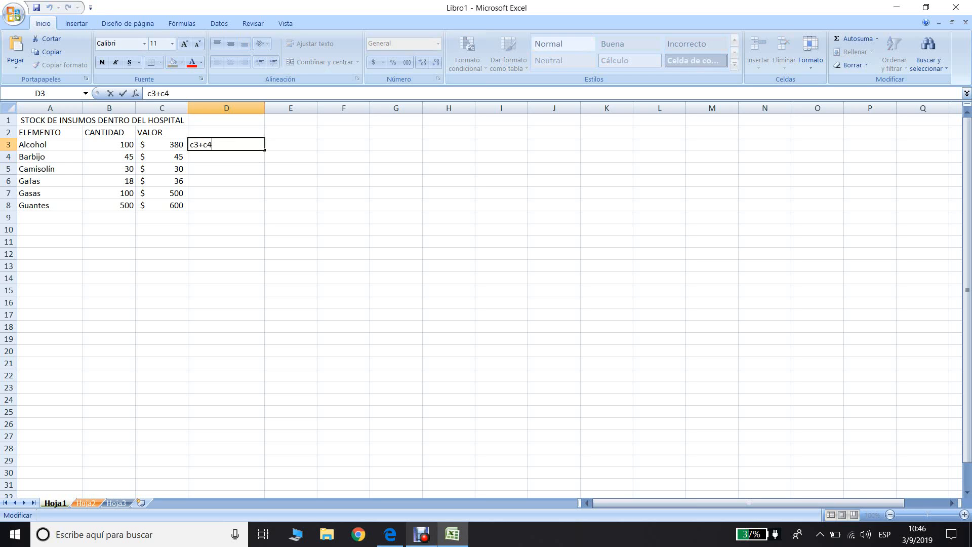
pyautogui.press('BackSpace')
pyautogui.press('BackSpace')
pyautogui.press('BackSpace')
pyautogui.press('BackSpace')
pyautogui.press('BackSpace')
pyautogui.write('=c3+')
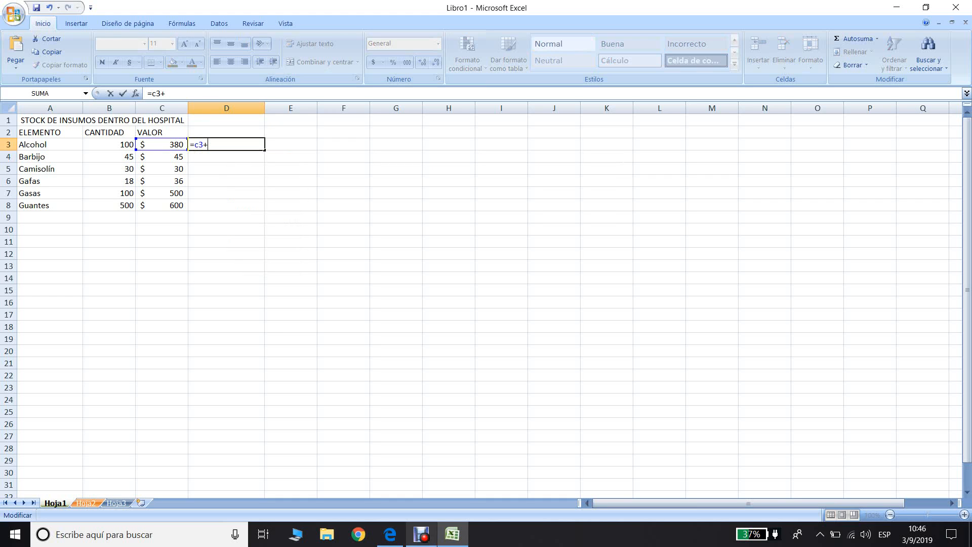
pyautogui.write('c4')
pyautogui.press('Return')
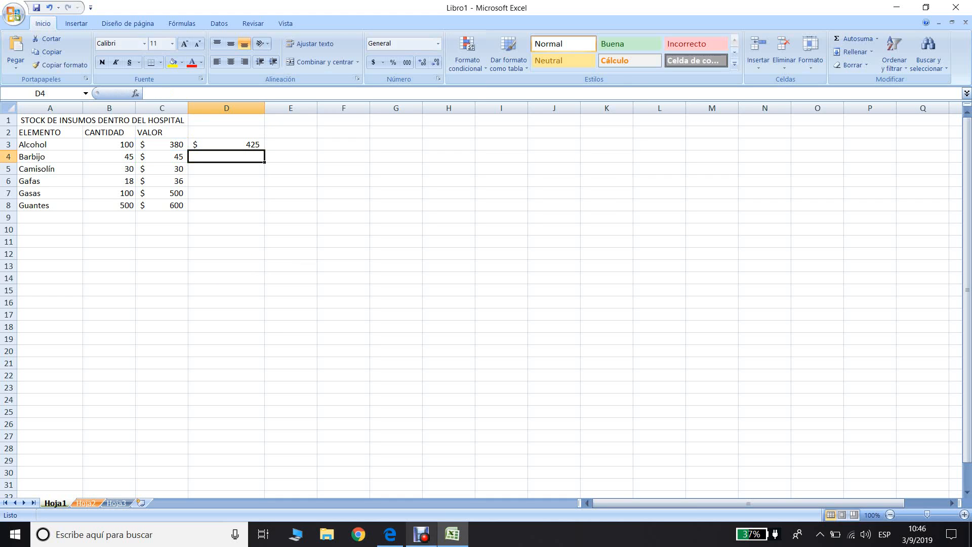
pyautogui.click(226, 145)
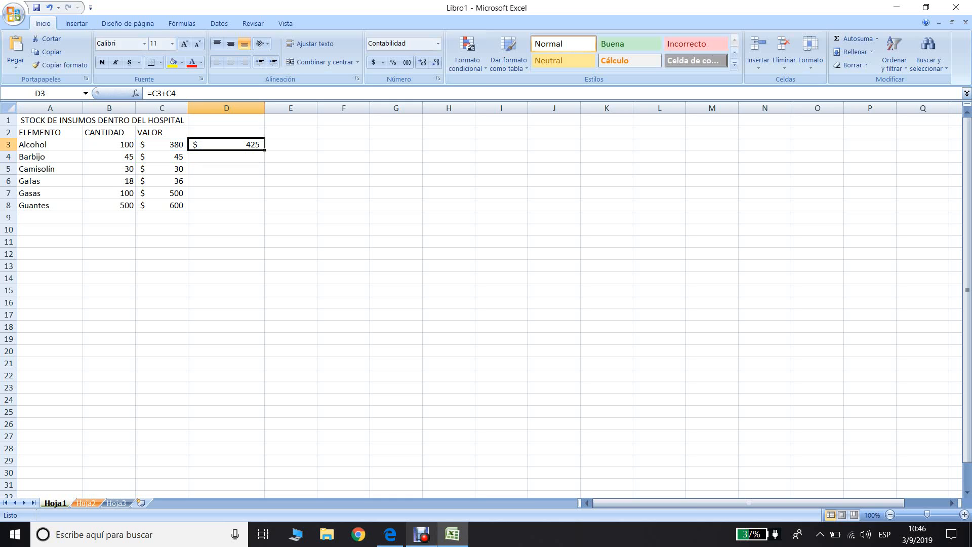
# - Check the formula in D3 and try the same addition in D4 by entering c3+c4 without an equals sign
pyautogui.press('F2')
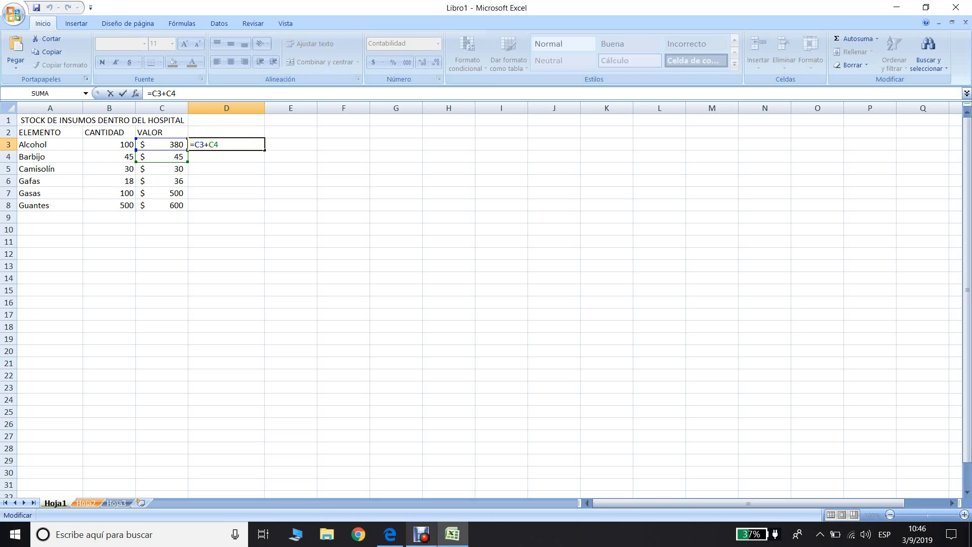
pyautogui.press('Return')
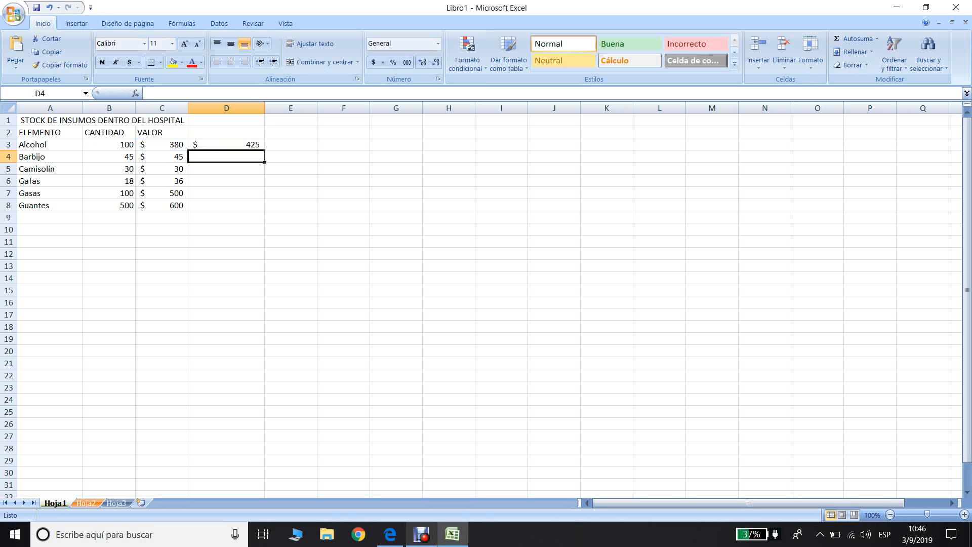
pyautogui.write('c+')
pyautogui.press('BackSpace')
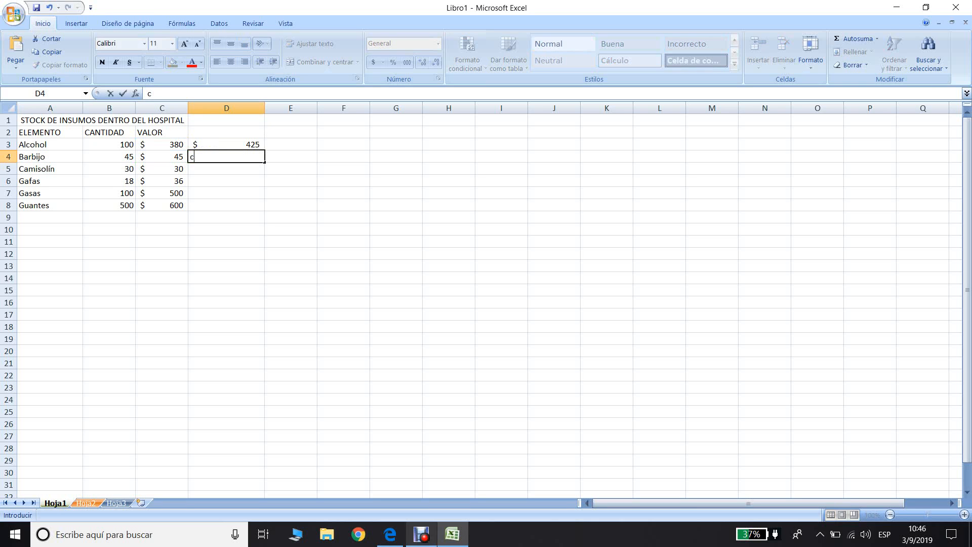
pyautogui.write('3+c4')
pyautogui.press('Return')
pyautogui.press('Up')
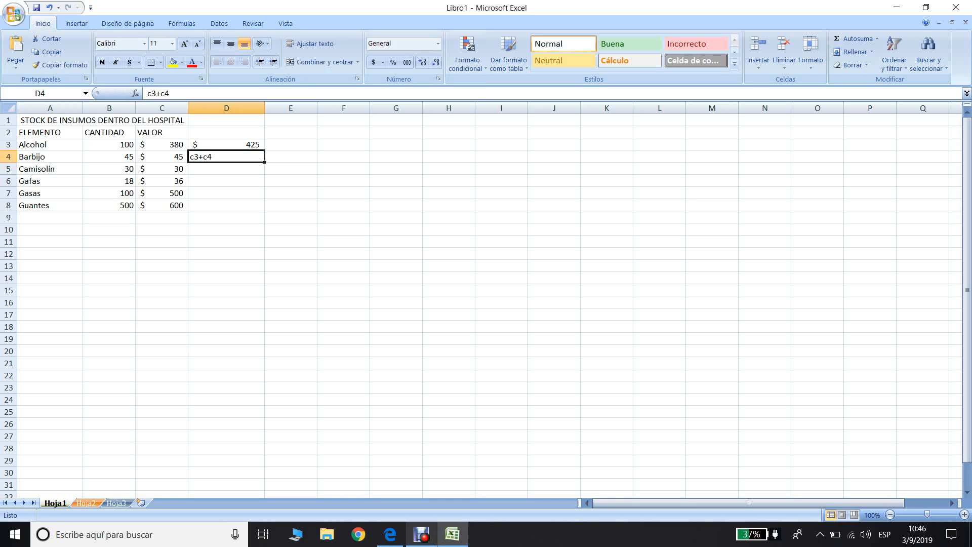
# - Replace the contents of D4 with the formula =suma(c4;c5) to add the Barbijo and Camisolín values
pyautogui.press('BackSpace')
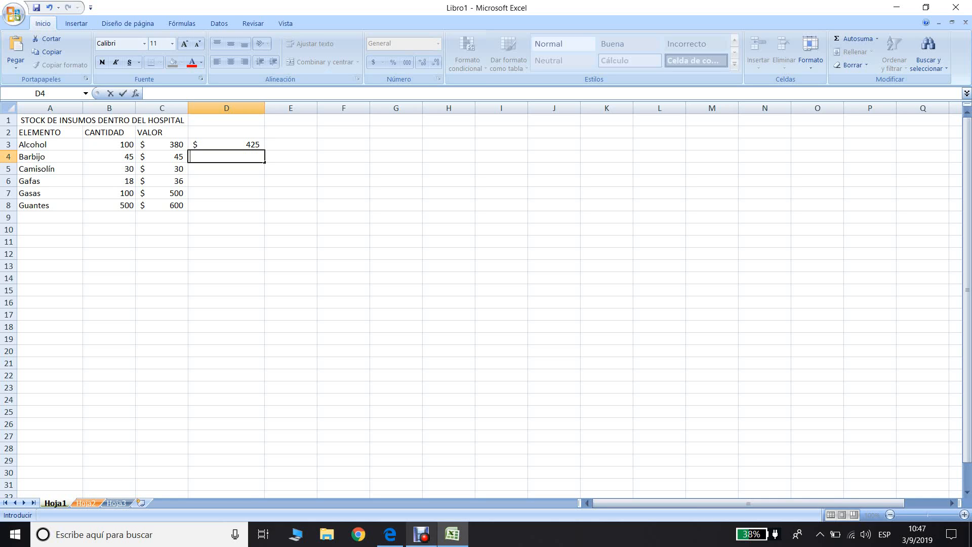
pyautogui.write('=')
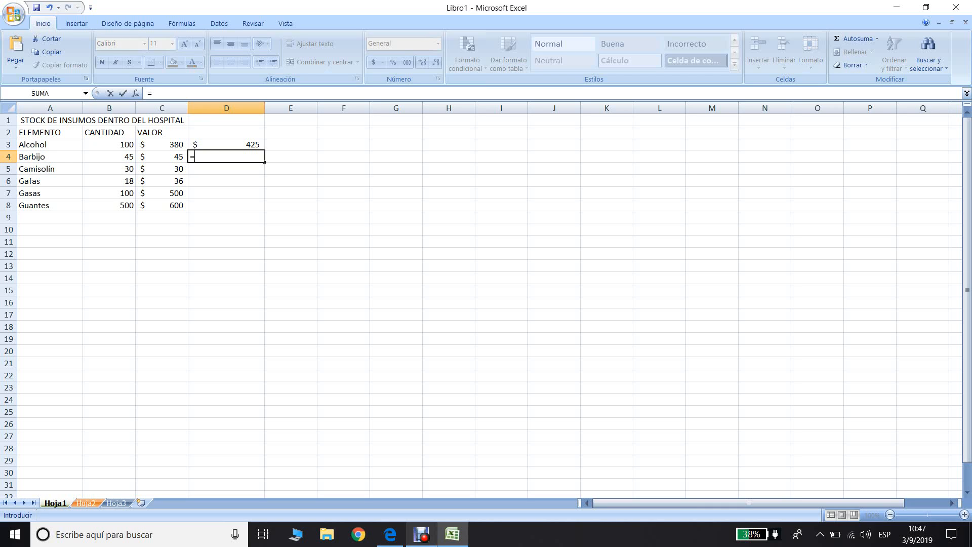
pyautogui.write('suma')
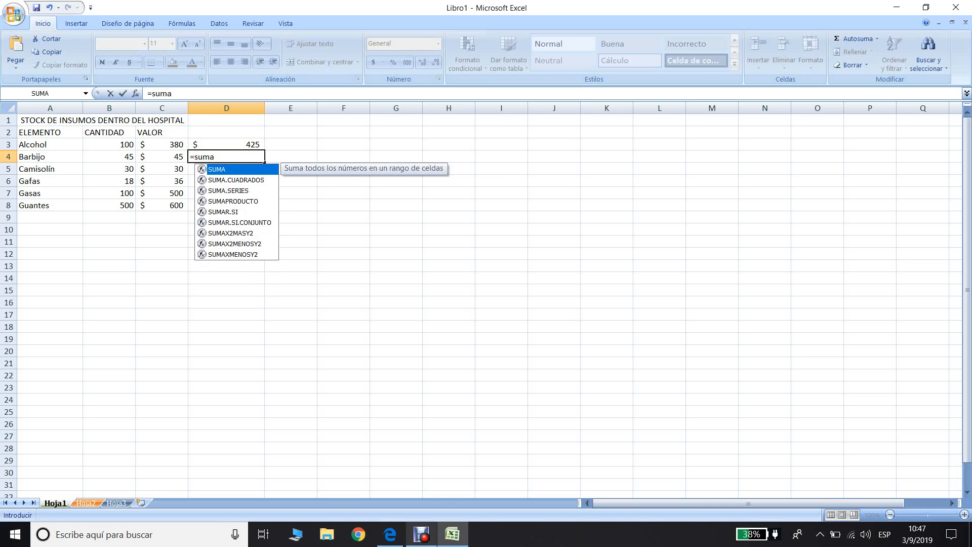
pyautogui.write('(')
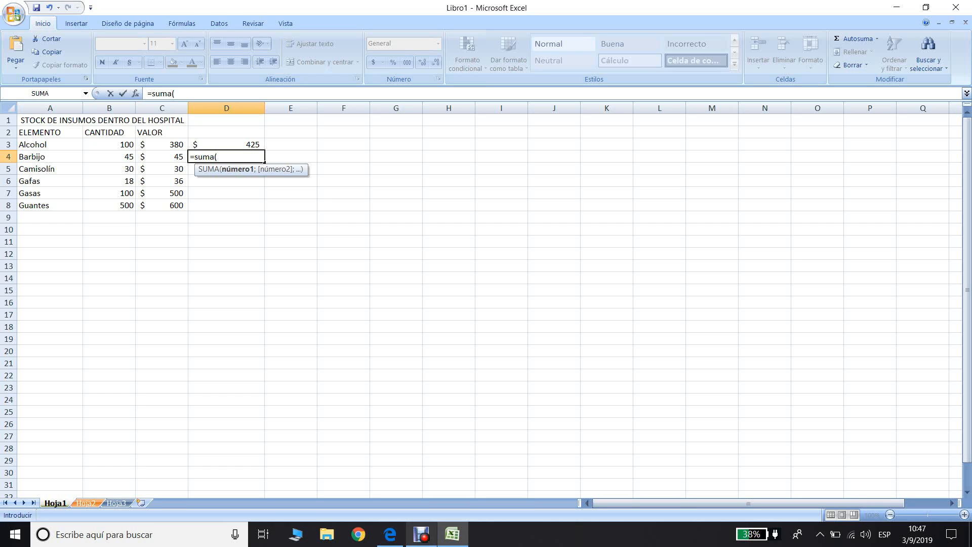
pyautogui.write('c4;')
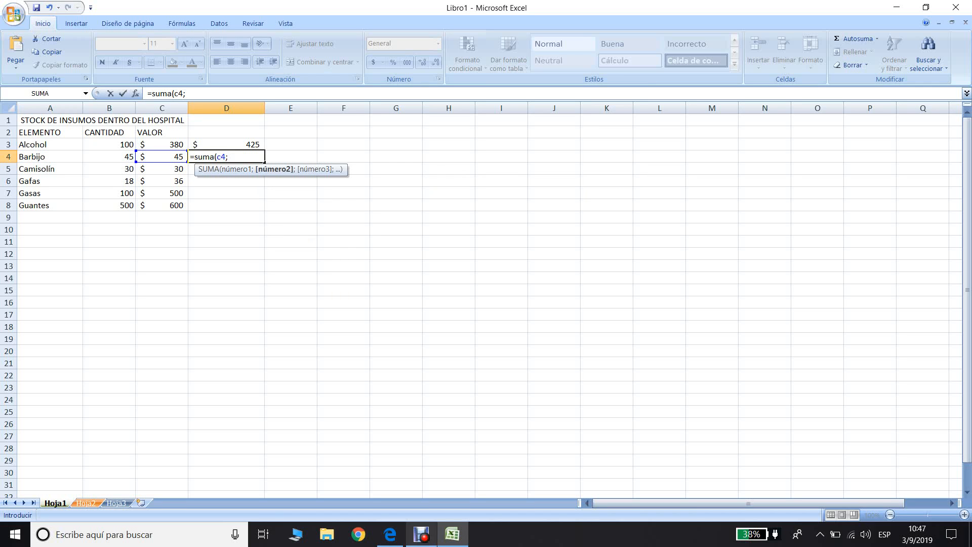
pyautogui.write('c5)')
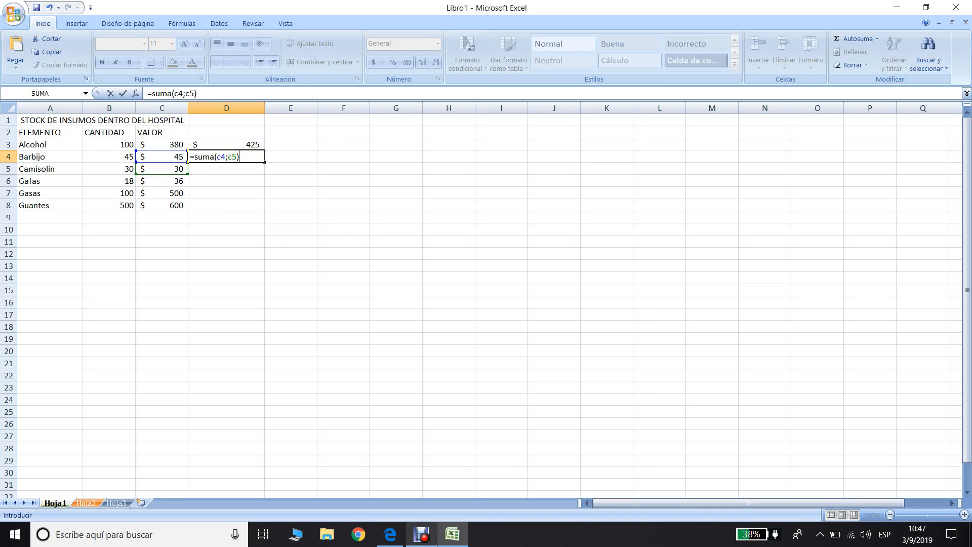
pyautogui.press('Return')
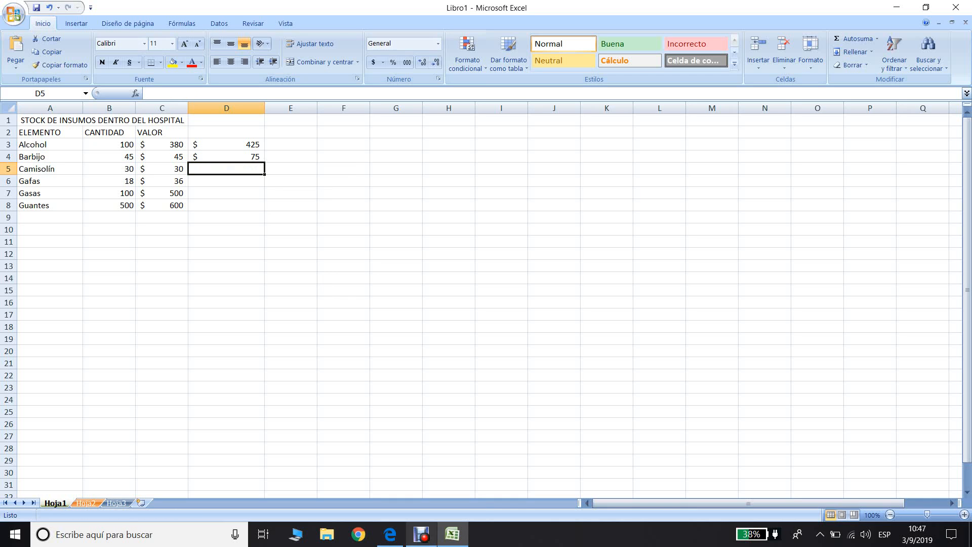
pyautogui.click(226, 156)
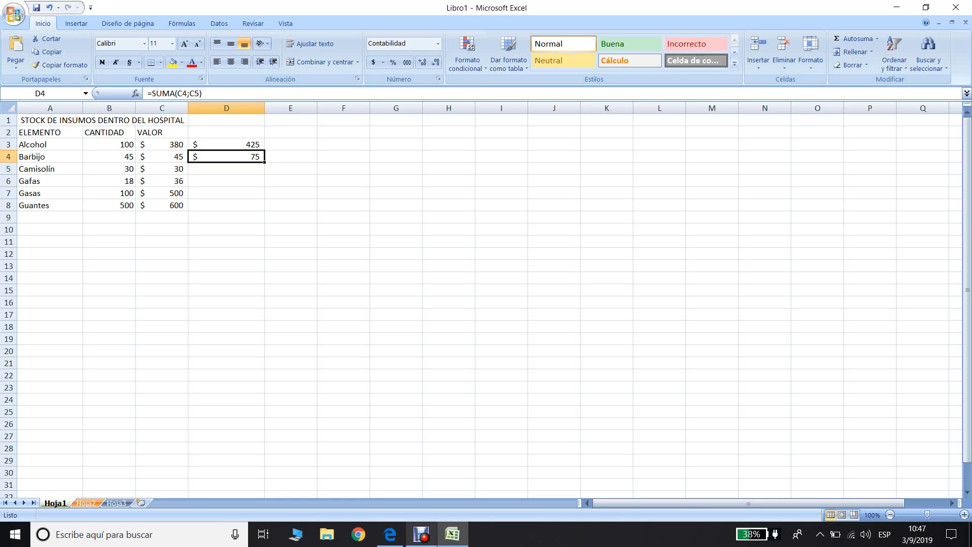
# - Enter the formula =suma(c5;c6;c7;c8) in D5 to add the Camisolín, Gafas, Gasas and Guantes values cell by cell
pyautogui.click(226, 168)
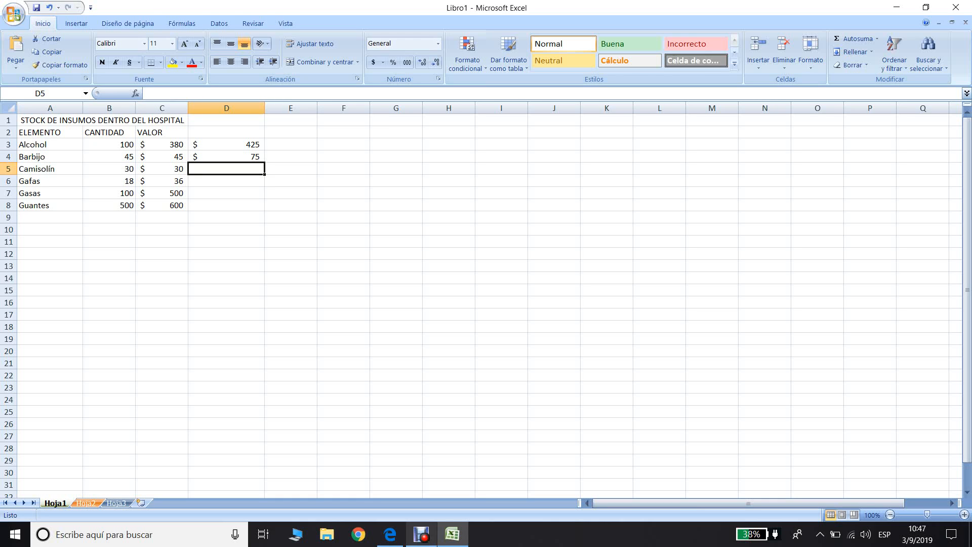
pyautogui.write('=suma(')
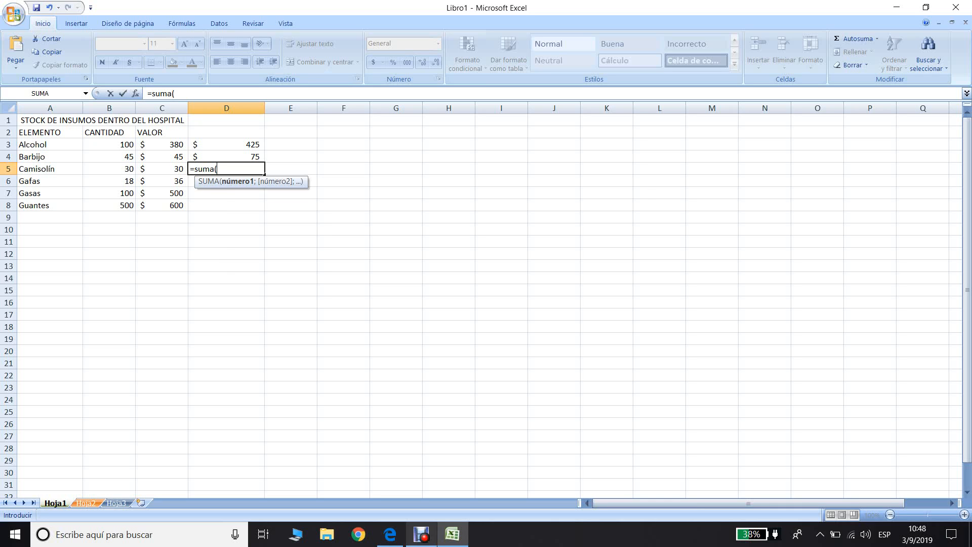
pyautogui.write('c5;c6')
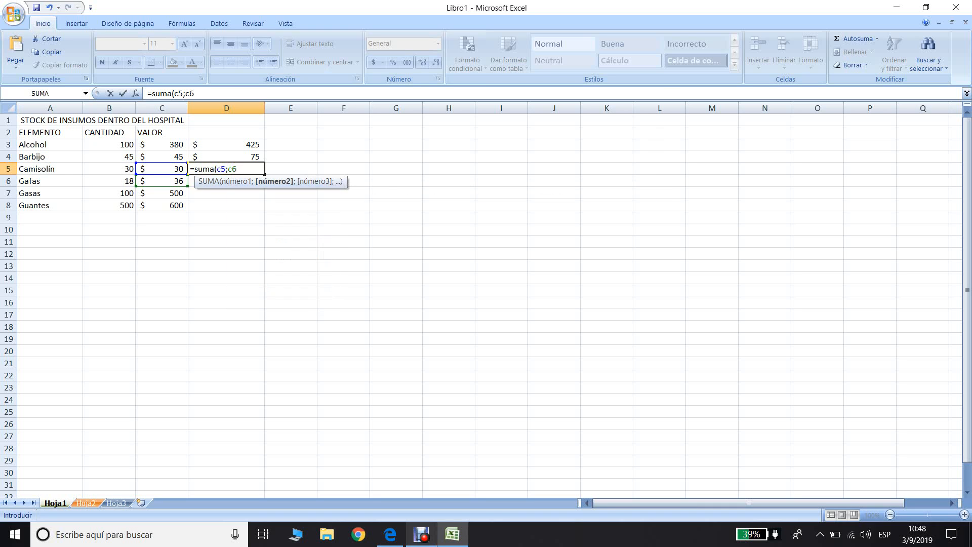
pyautogui.write(';c7;c8')
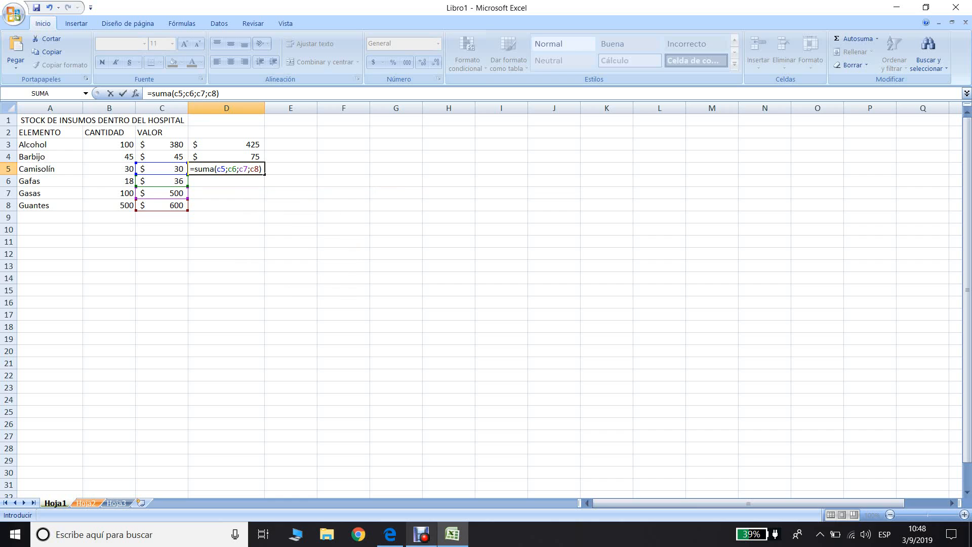
pyautogui.press('Return')
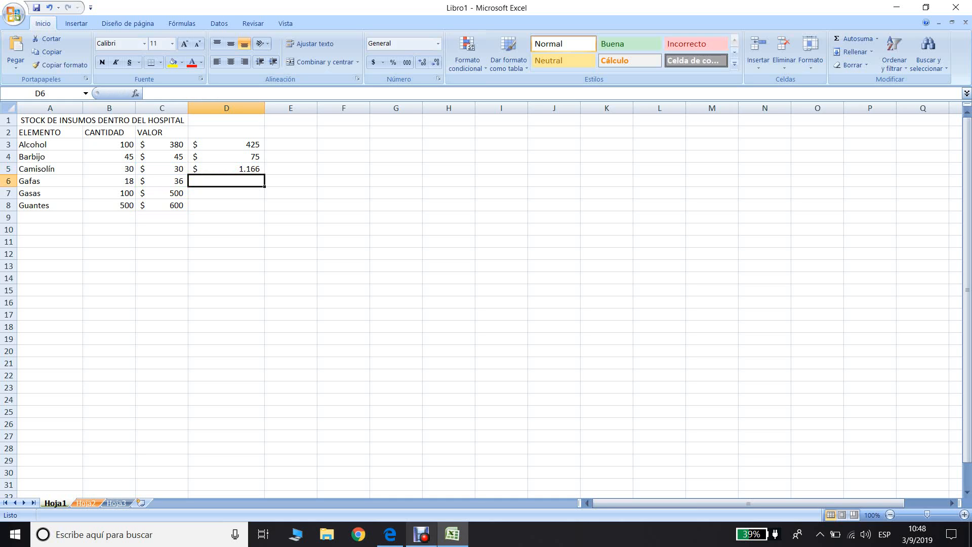
# - Enter the range formula =suma(c5:c8) in D6 to add the Camisolín to Guantes values, and compare it with the formula in D5
pyautogui.write('=suma')
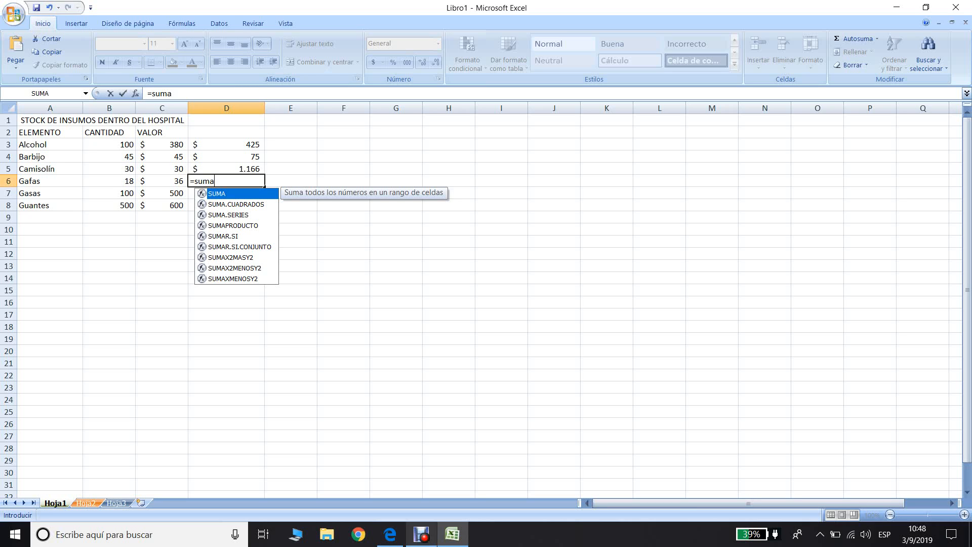
pyautogui.write('(')
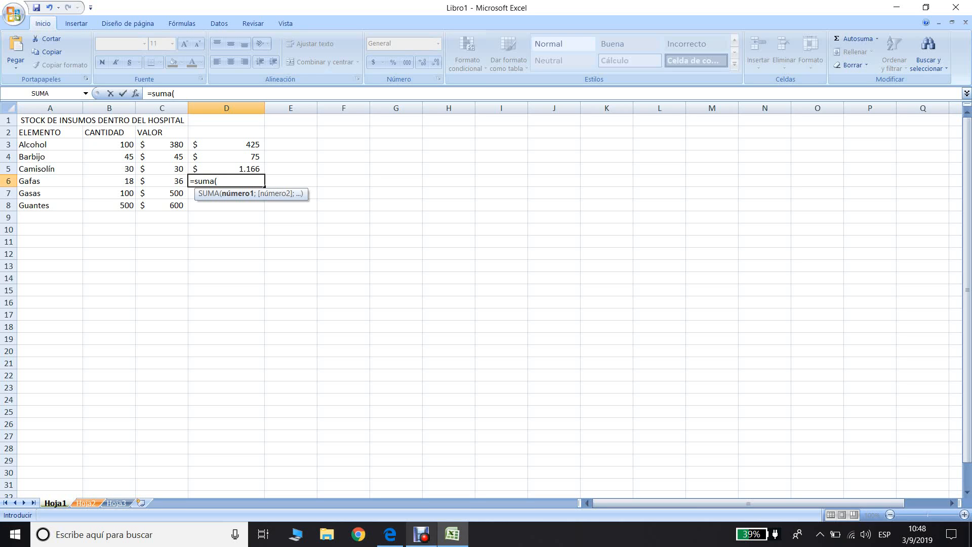
pyautogui.write('c5:c8')
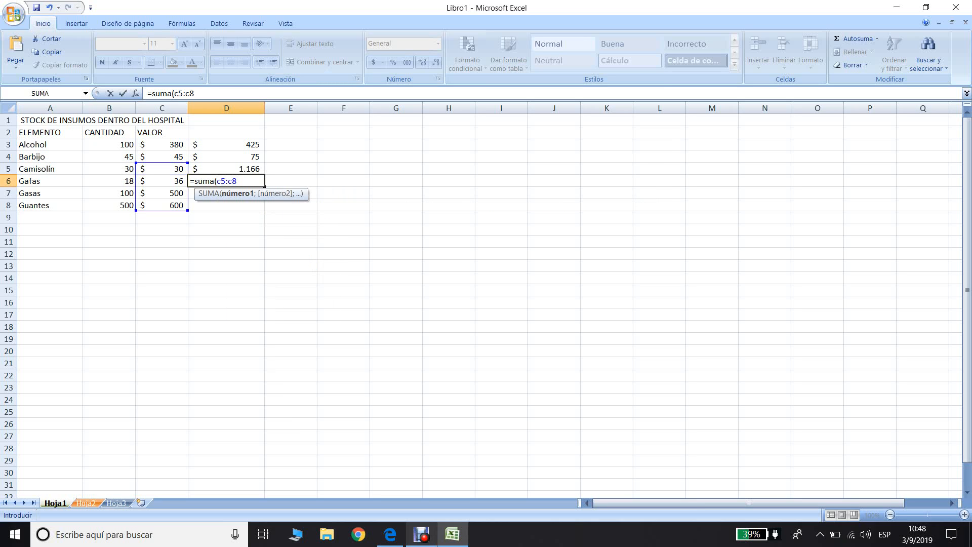
pyautogui.write(')')
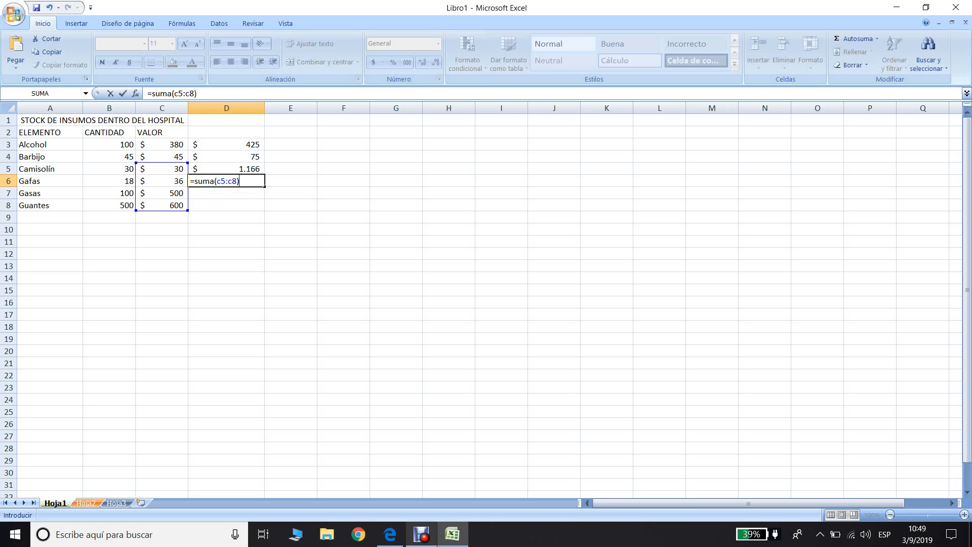
pyautogui.press('Return')
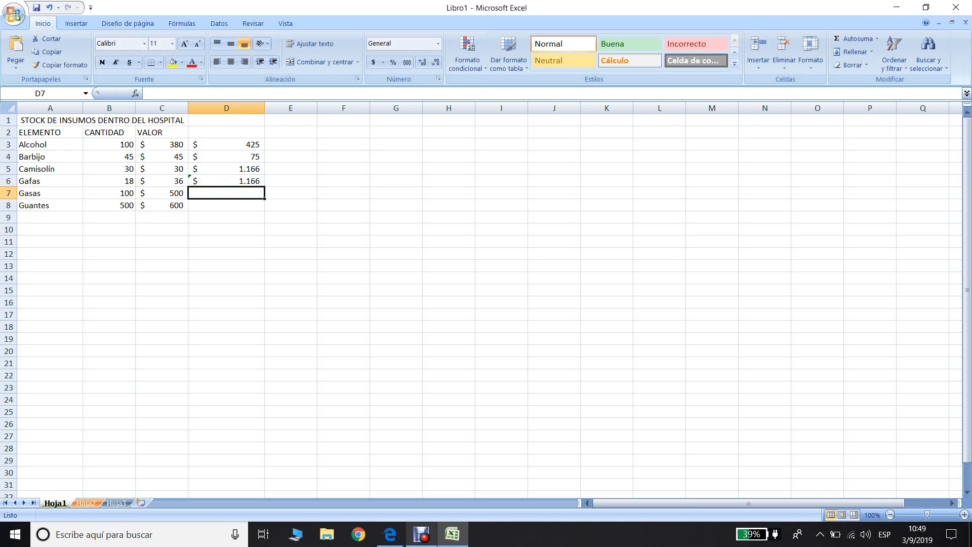
pyautogui.click(227, 181)
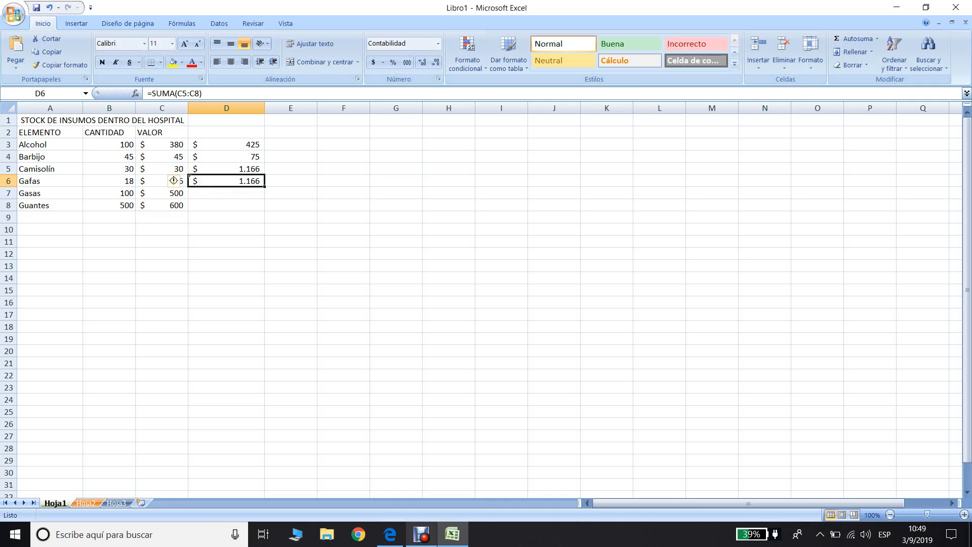
pyautogui.click(226, 168)
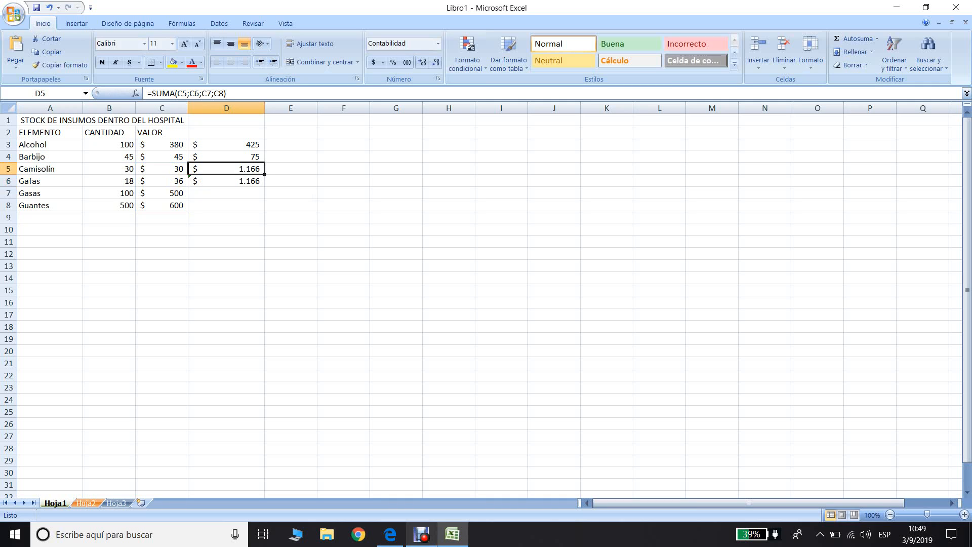
pyautogui.click(226, 181)
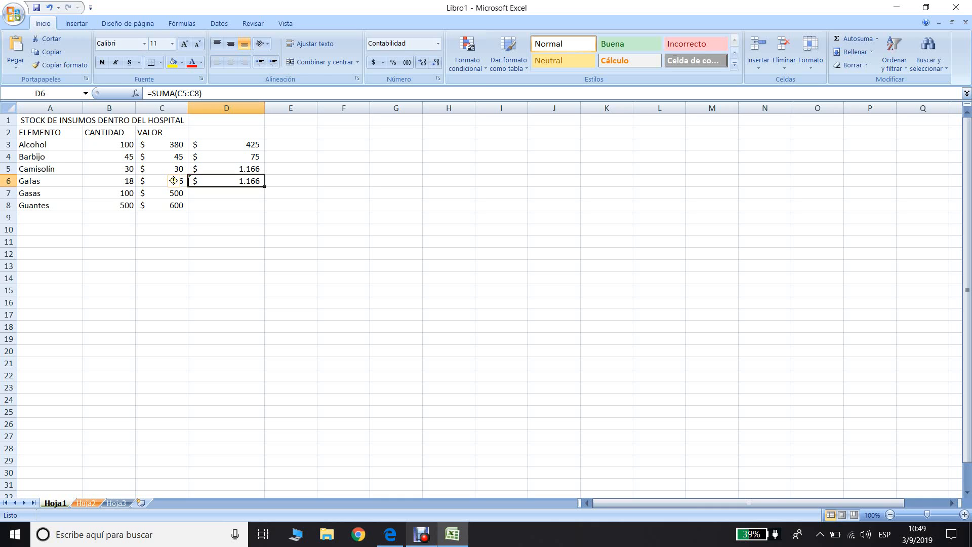
pyautogui.click(226, 169)
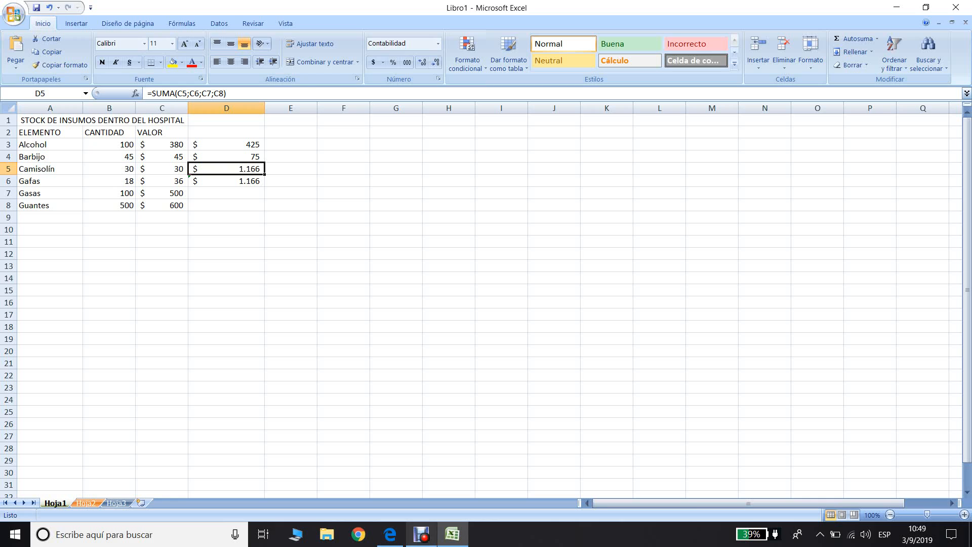
pyautogui.click(226, 192)
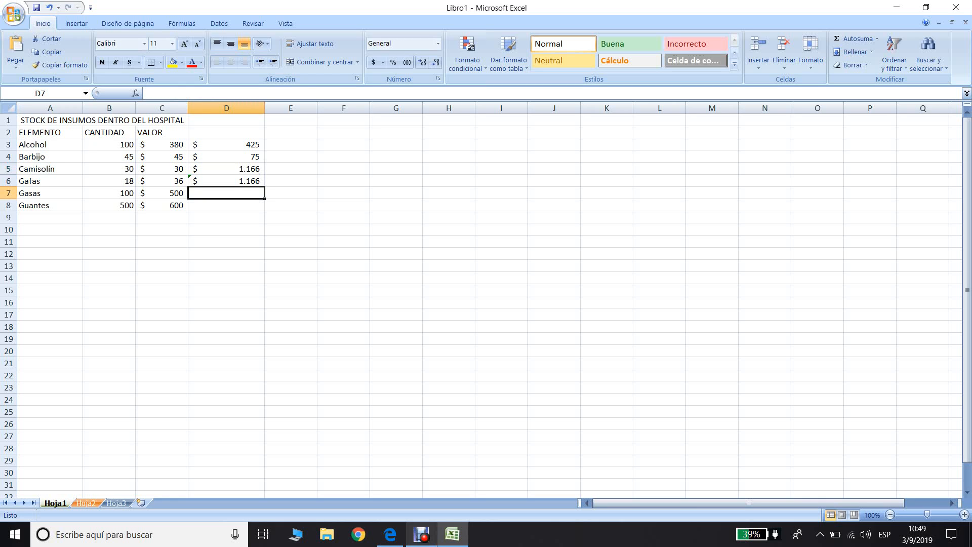